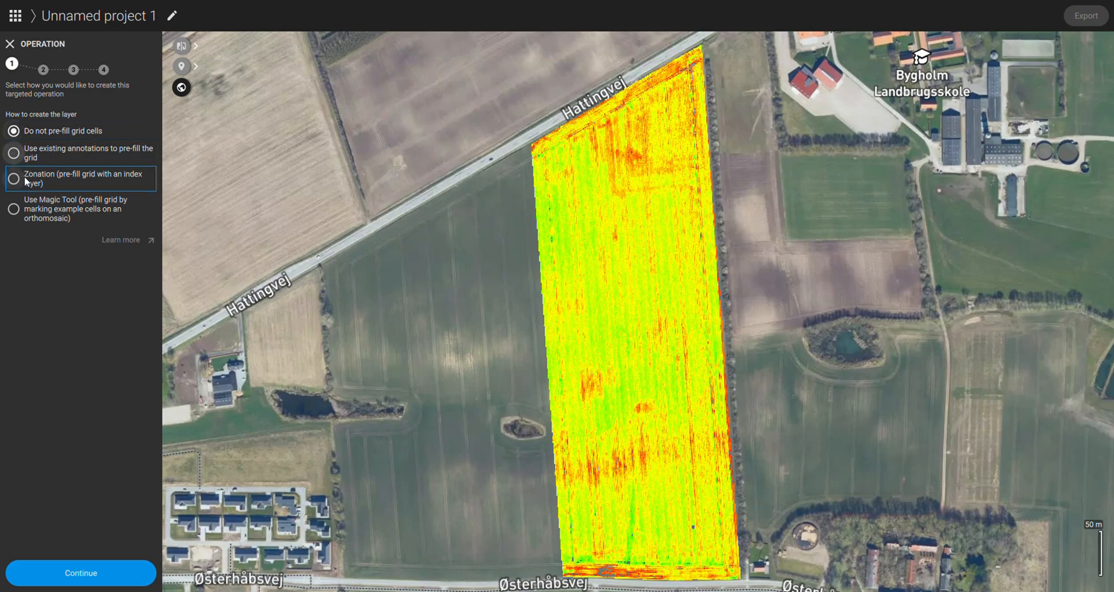
Step: Choose zonation to pre-fill the targeted operation's grid, using NDVI - 4-1 as base layer and boundary 4-1
{"action": "left_click", "coordinate": [24, 179]}
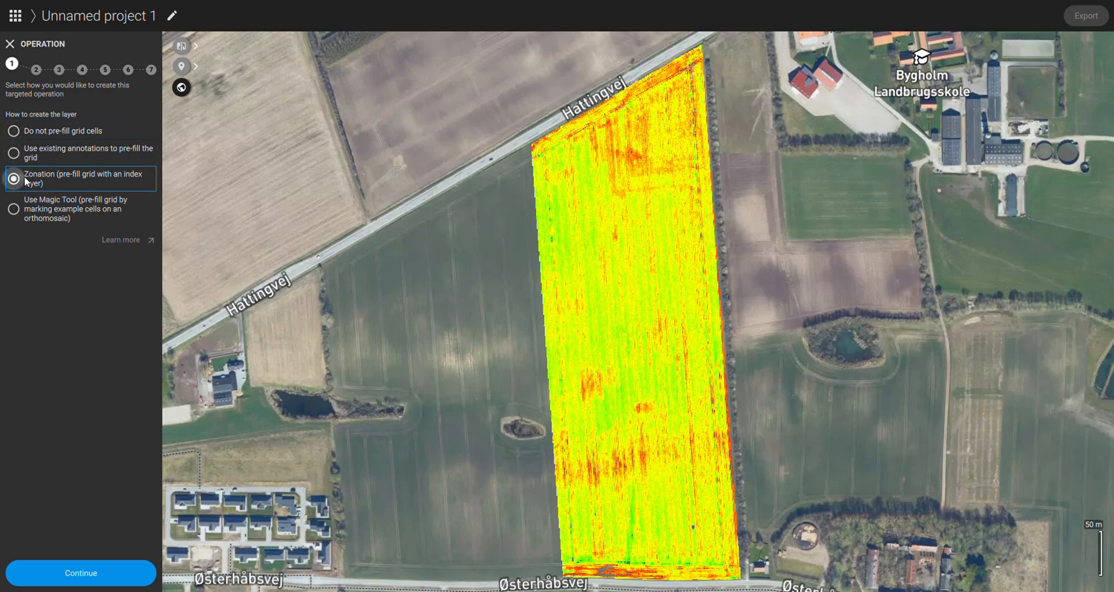
{"action": "left_click", "coordinate": [99, 572]}
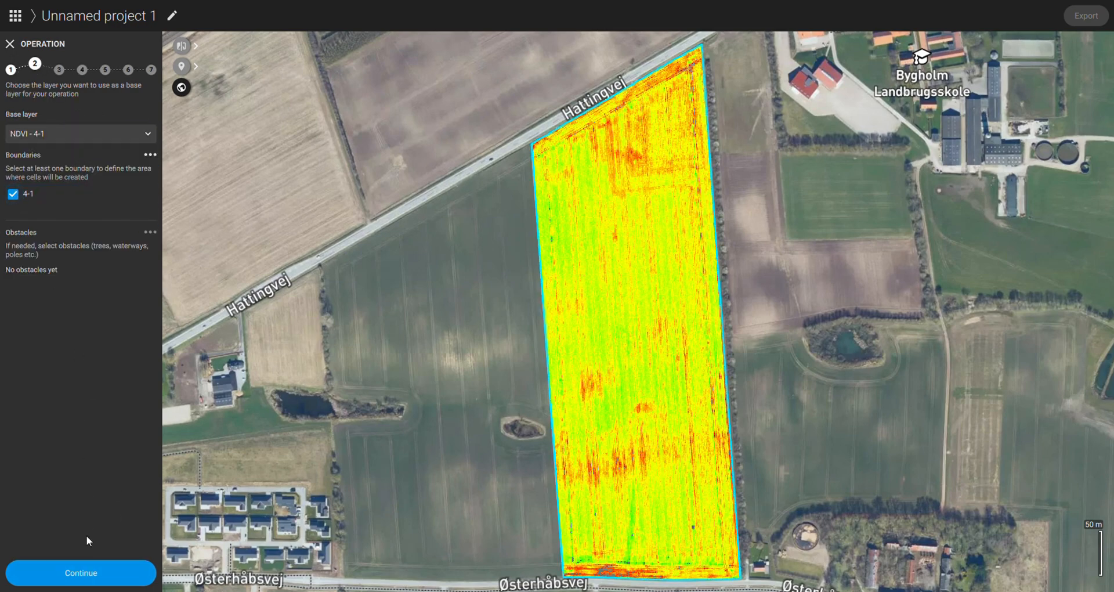
{"action": "left_click", "coordinate": [87, 574]}
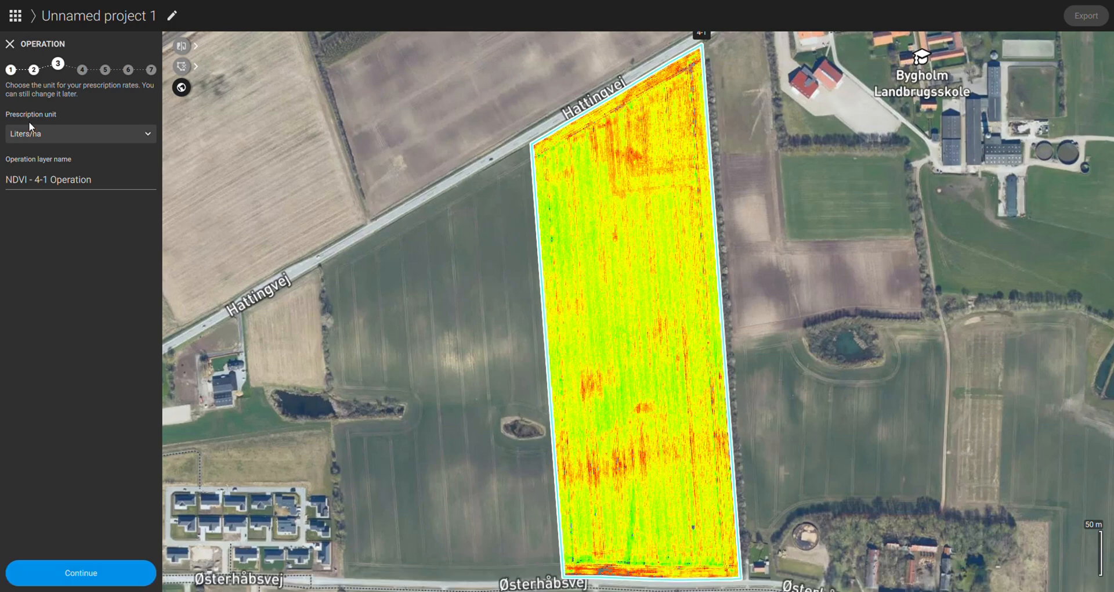
Step: Set the prescription unit to Kilograms/ha and keep the operation layer name NDVI - 4-1 Operation
{"action": "left_click", "coordinate": [35, 134]}
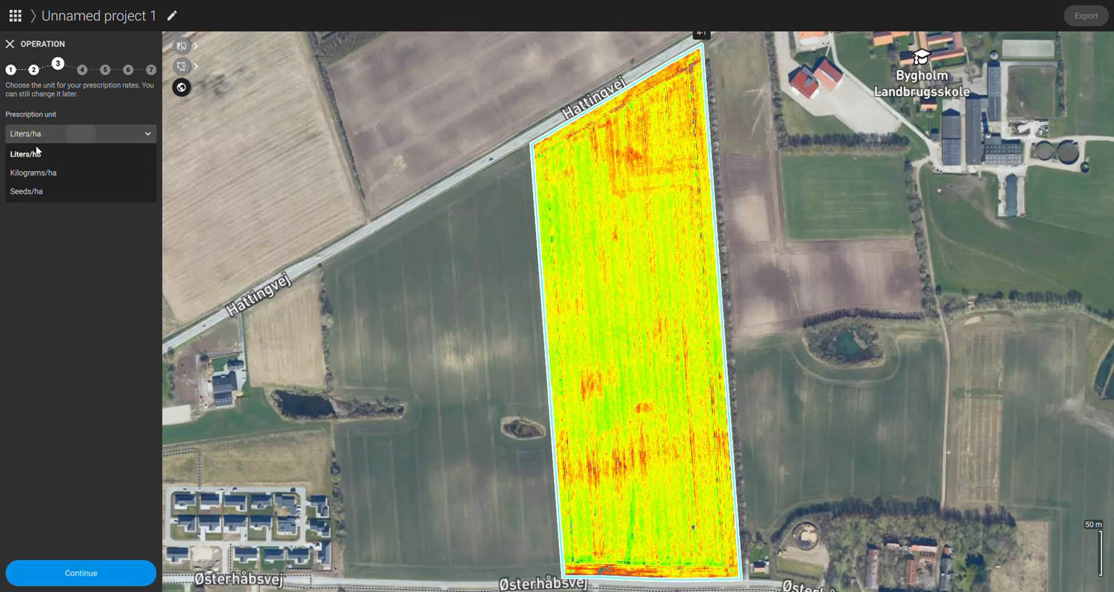
{"action": "left_click", "coordinate": [50, 174]}
{"action": "left_click", "coordinate": [56, 563]}
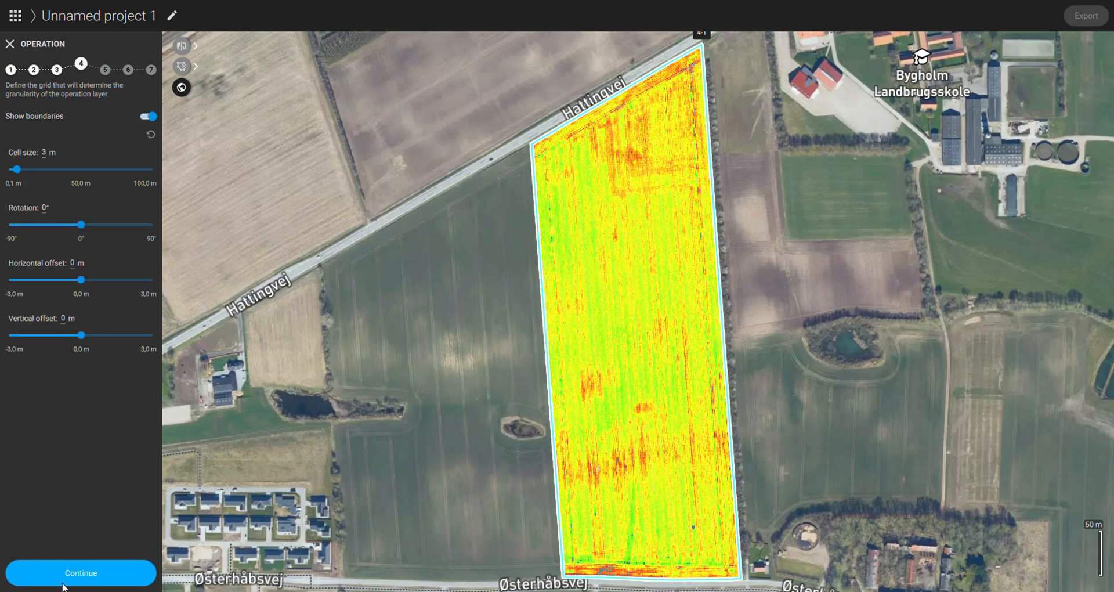
Step: Roughly set the grid to about 42 m cell size, -4.6° rotation and about 15.7 m horizontal offset
{"action": "scroll", "coordinate": [601, 287], "scroll_direction": "up", "scroll_amount": 3}
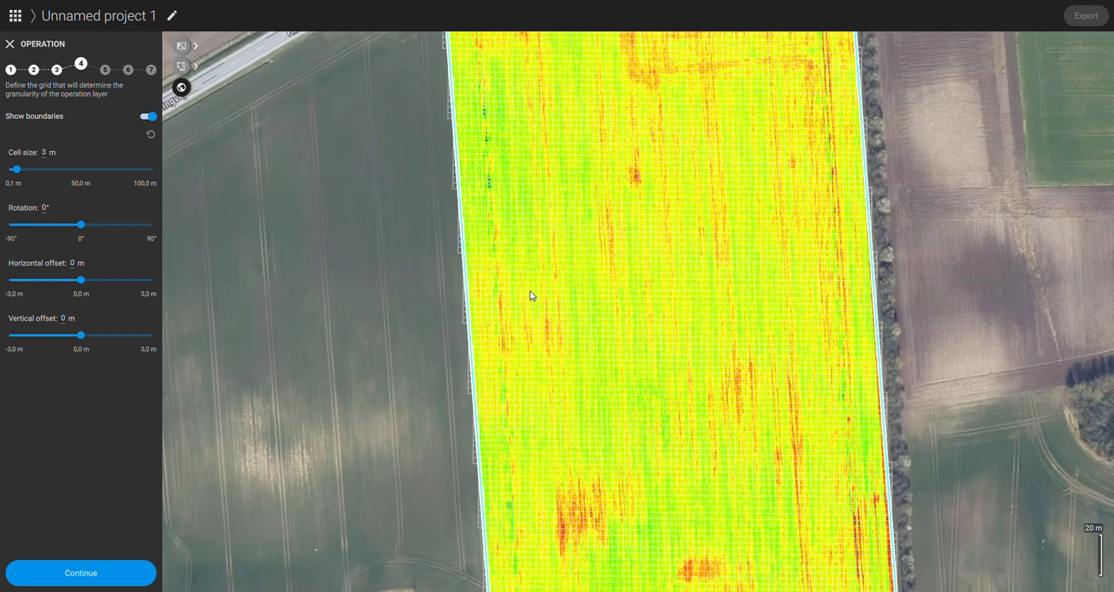
{"action": "left_click_drag", "start_coordinate": [500, 266], "coordinate": [589, 291]}
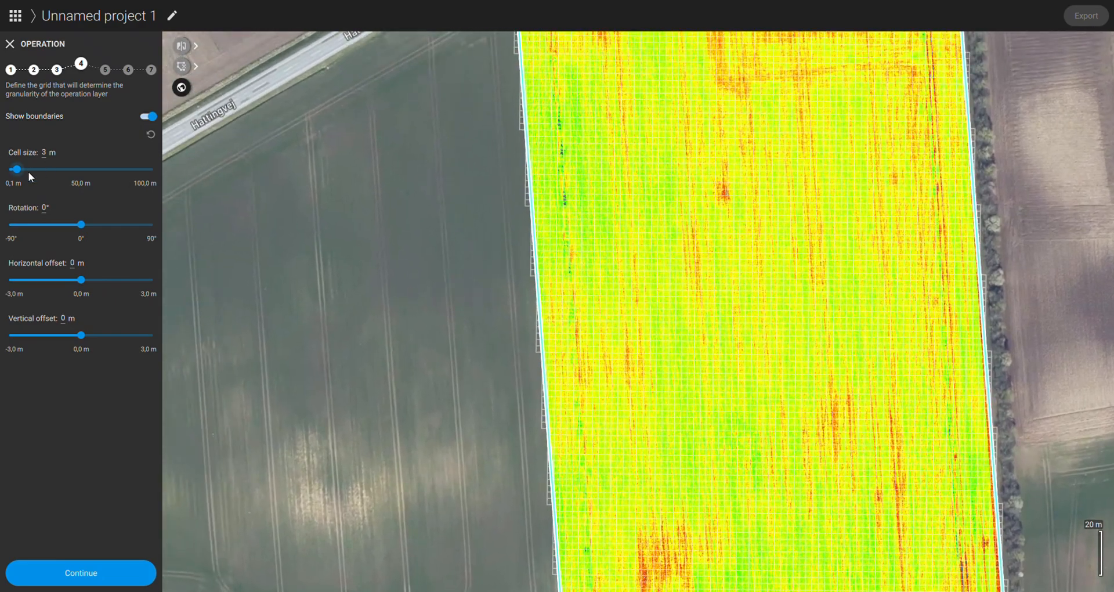
{"action": "left_click_drag", "start_coordinate": [22, 172], "coordinate": [71, 171]}
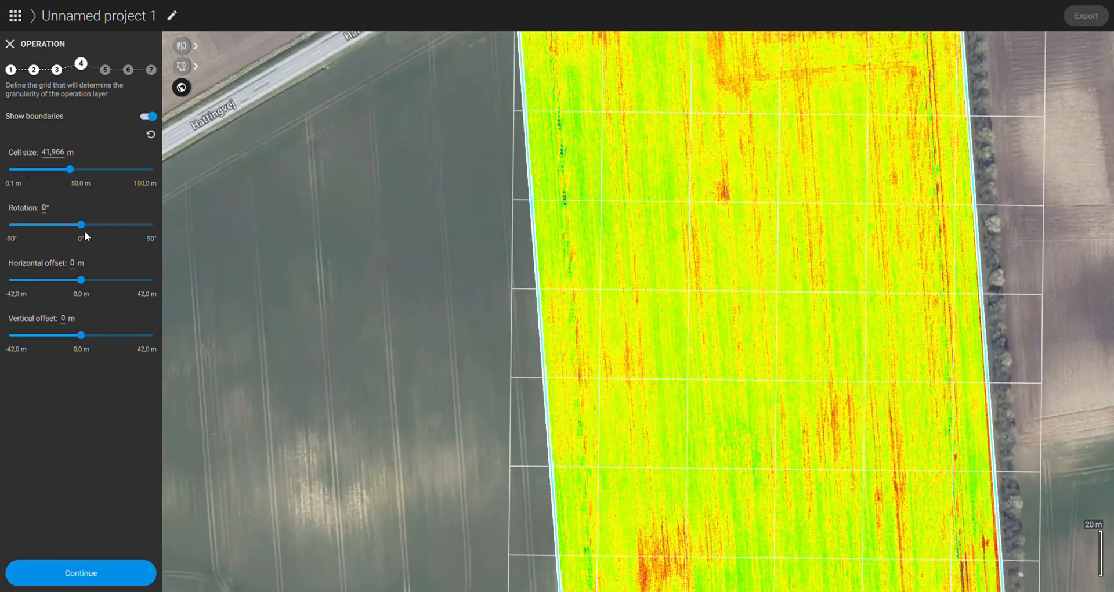
{"action": "left_click_drag", "start_coordinate": [82, 225], "coordinate": [80, 227]}
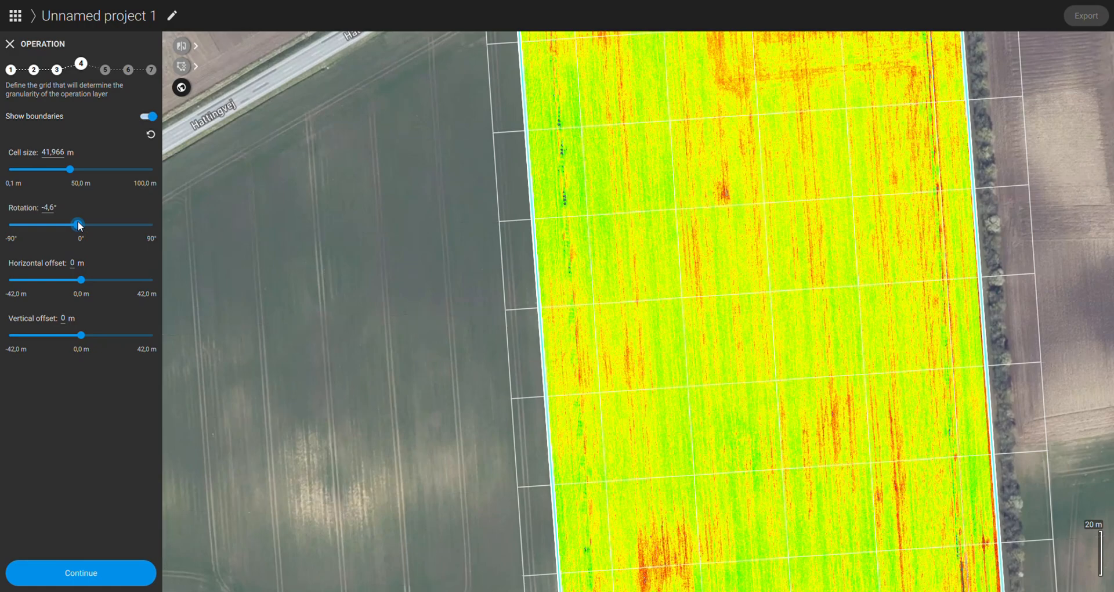
{"action": "left_click_drag", "start_coordinate": [75, 282], "coordinate": [107, 280]}
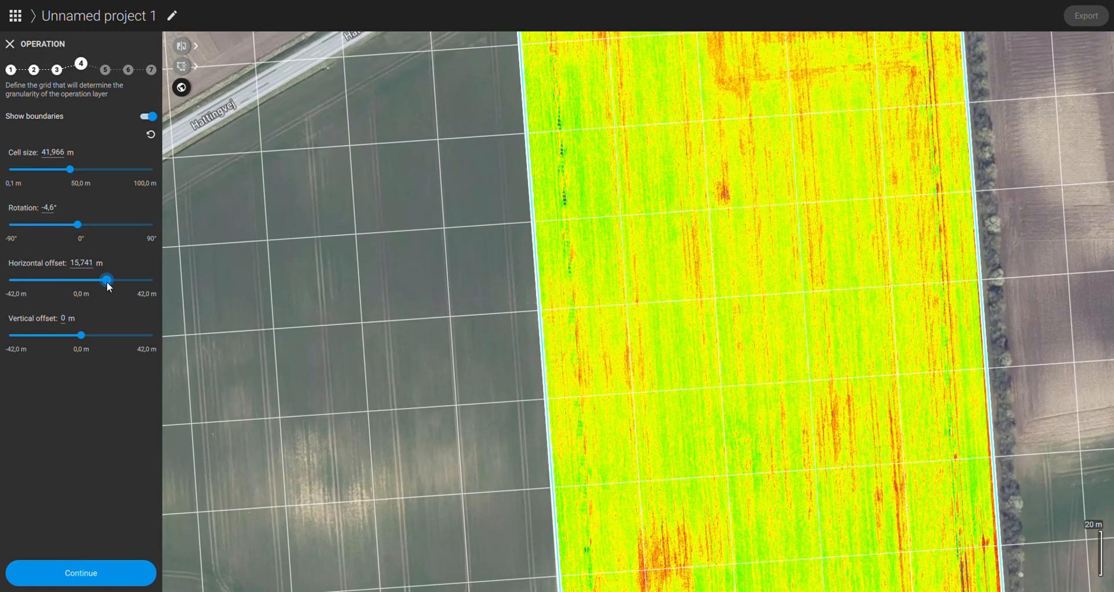
Step: Set the grid's rotation to -4.4° to follow the field's long edges
{"action": "scroll", "coordinate": [510, 286], "scroll_direction": "down", "scroll_amount": 3}
{"action": "left_click_drag", "start_coordinate": [531, 365], "coordinate": [489, 298]}
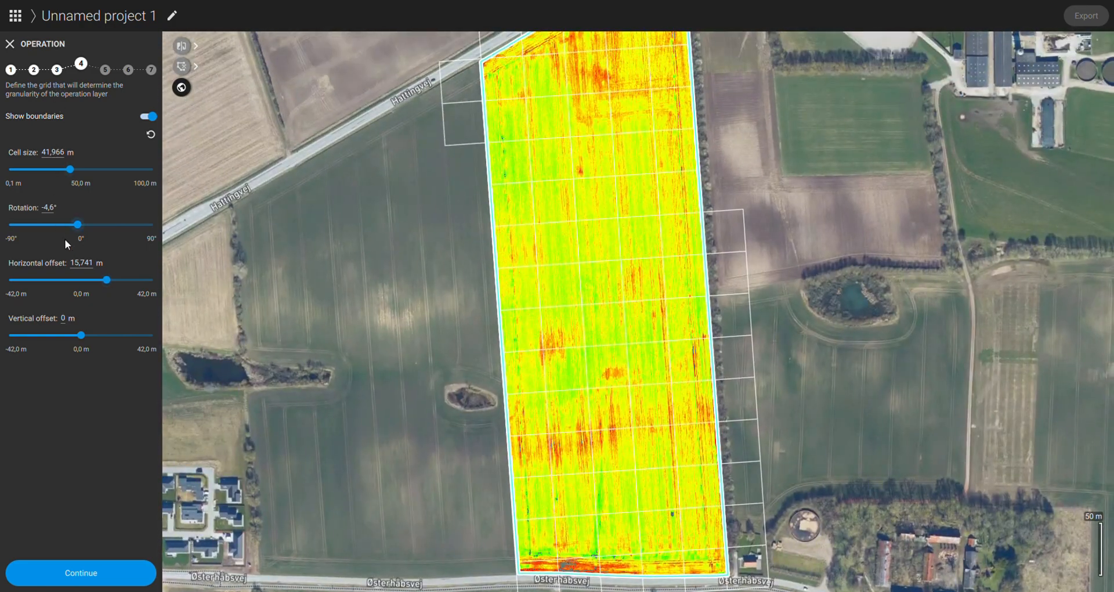
{"action": "left_click", "coordinate": [57, 210]}
{"action": "key", "text": "BackSpace"}
{"action": "key", "text": "BackSpace"}
{"action": "type", "text": "5"}
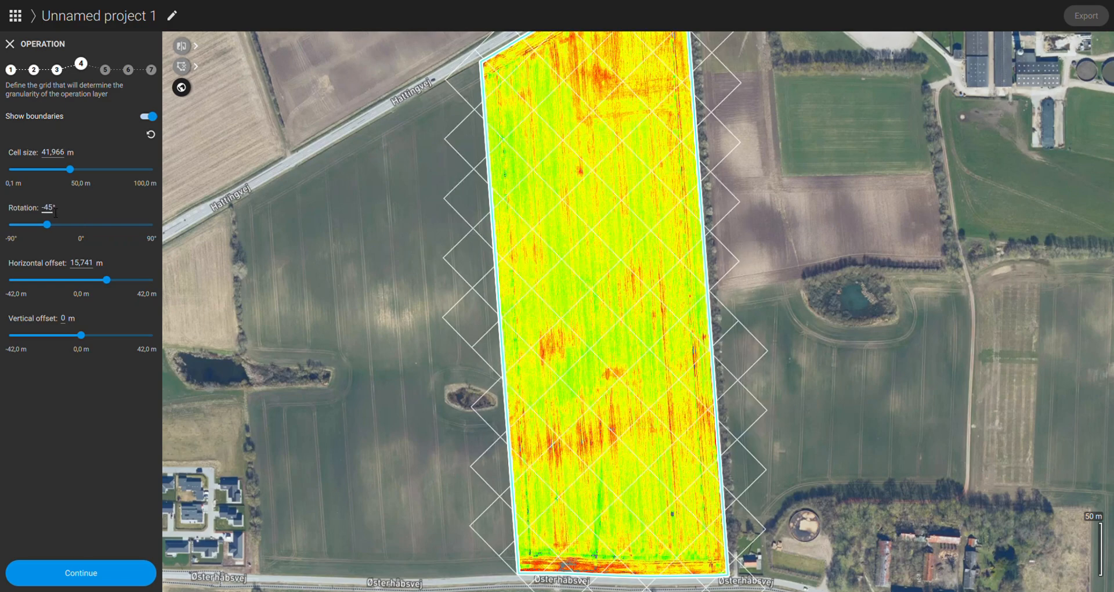
{"action": "key", "text": "Left"}
{"action": "type", "text": ","}
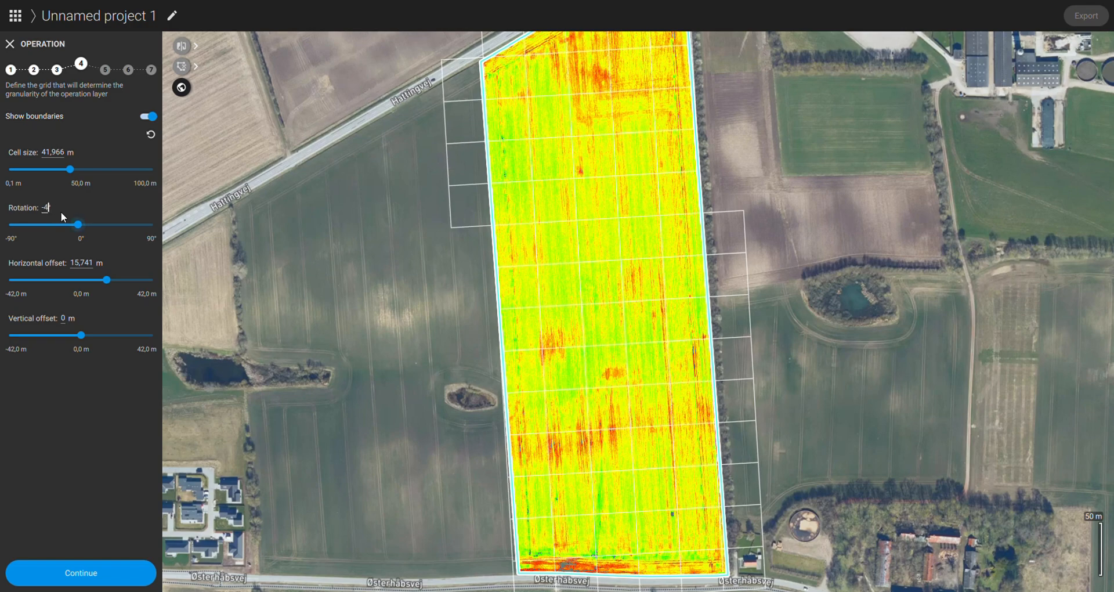
{"action": "key", "text": "BackSpace"}
{"action": "type", "text": "4"}
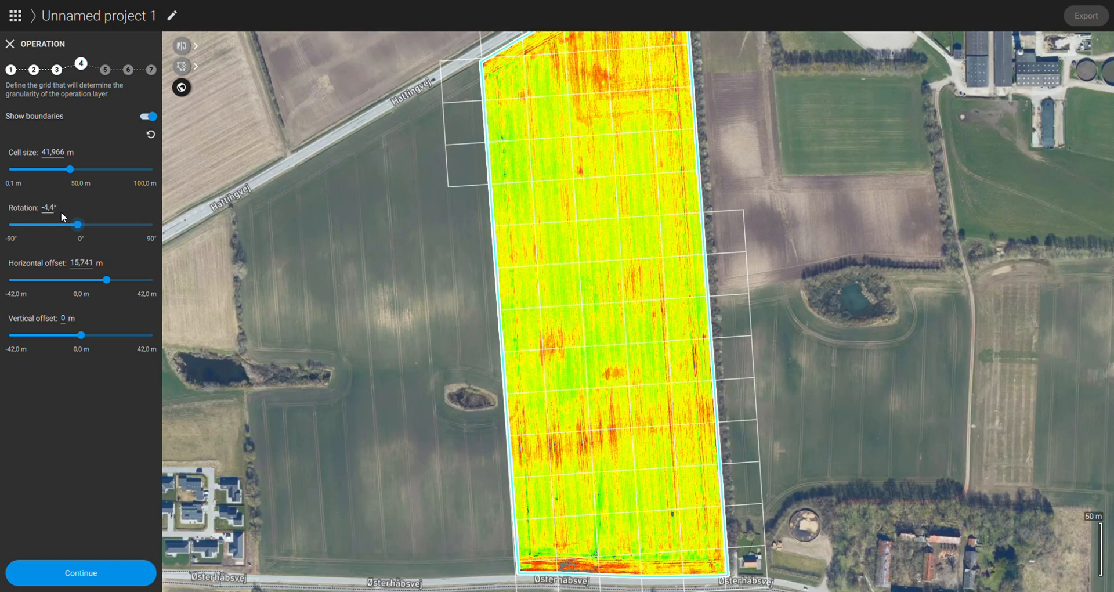
Step: Try grid rotations of -4.1° and -3° before settling on -5°
{"action": "key", "text": "BackSpace"}
{"action": "key", "text": "BackSpace"}
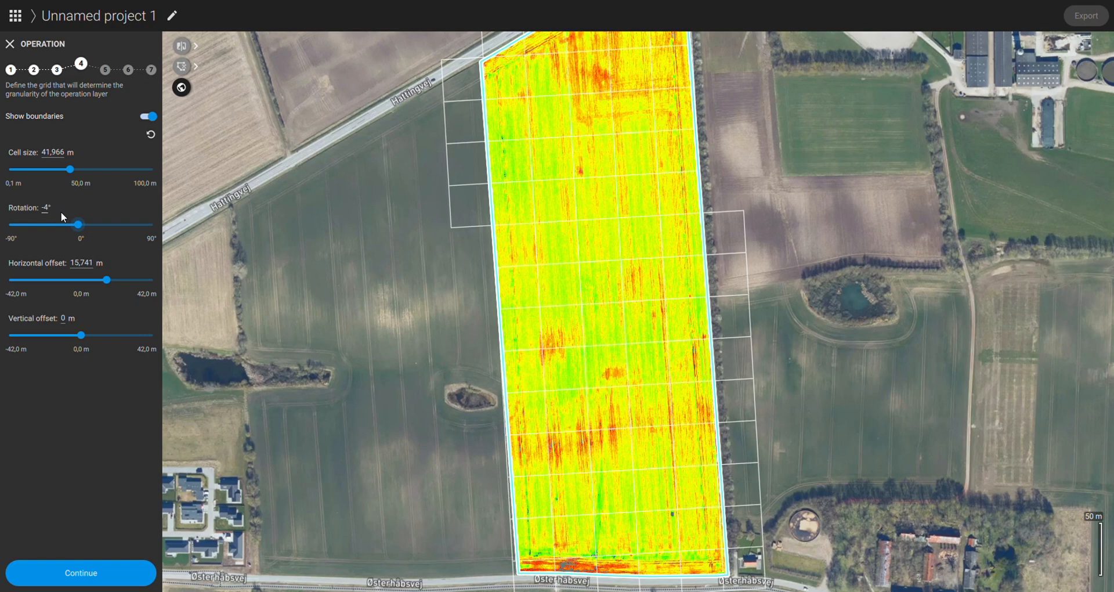
{"action": "type", "text": ",1"}
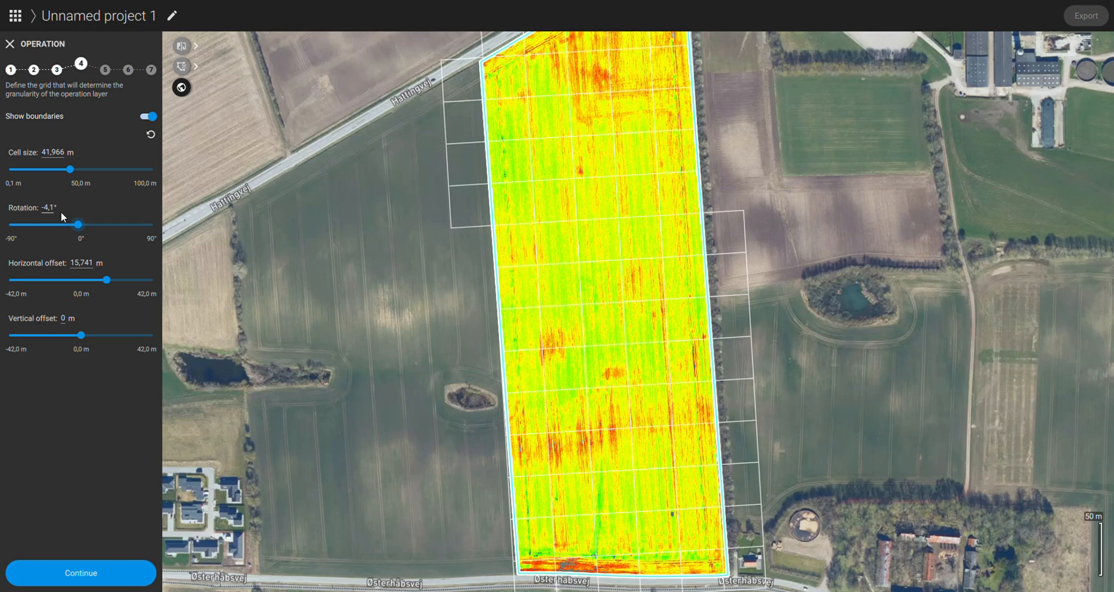
{"action": "key", "text": "BackSpace"}
{"action": "key", "text": "BackSpace"}
{"action": "key", "text": "BackSpace"}
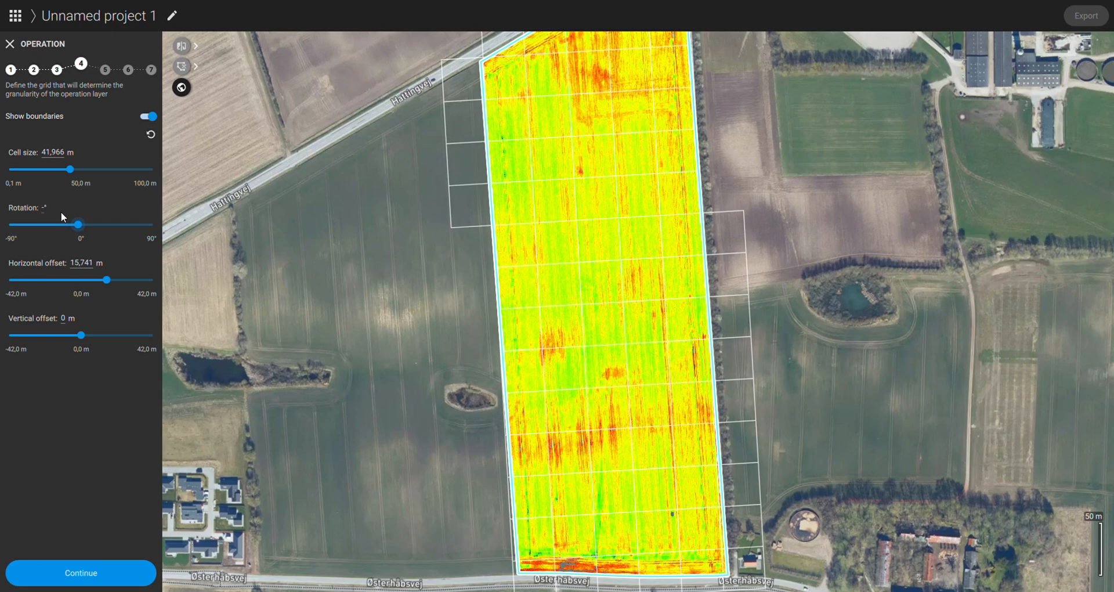
{"action": "type", "text": "3"}
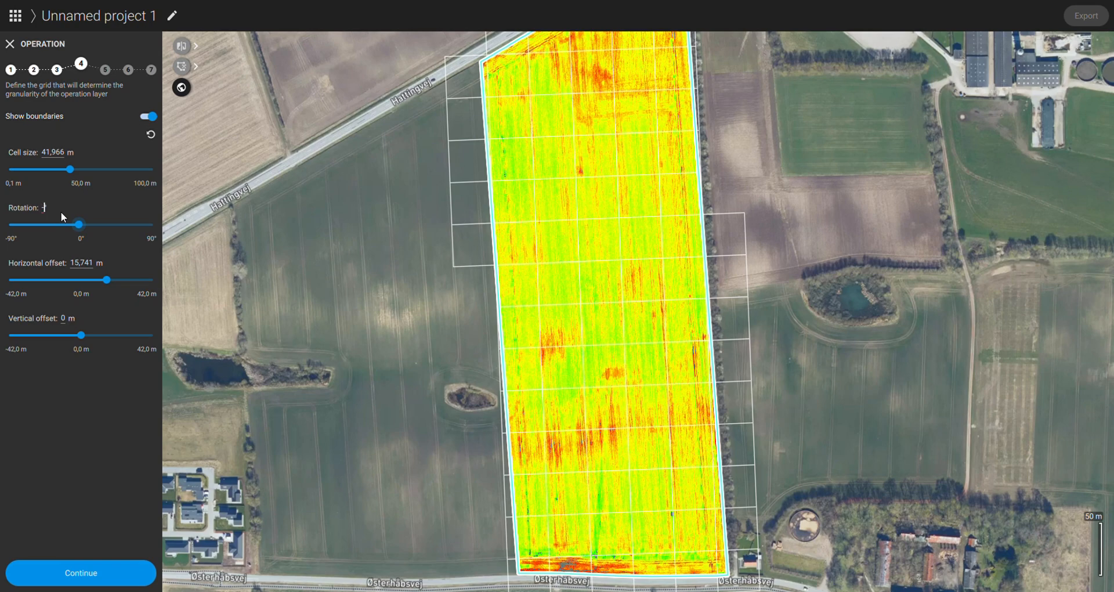
{"action": "type", "text": "5"}
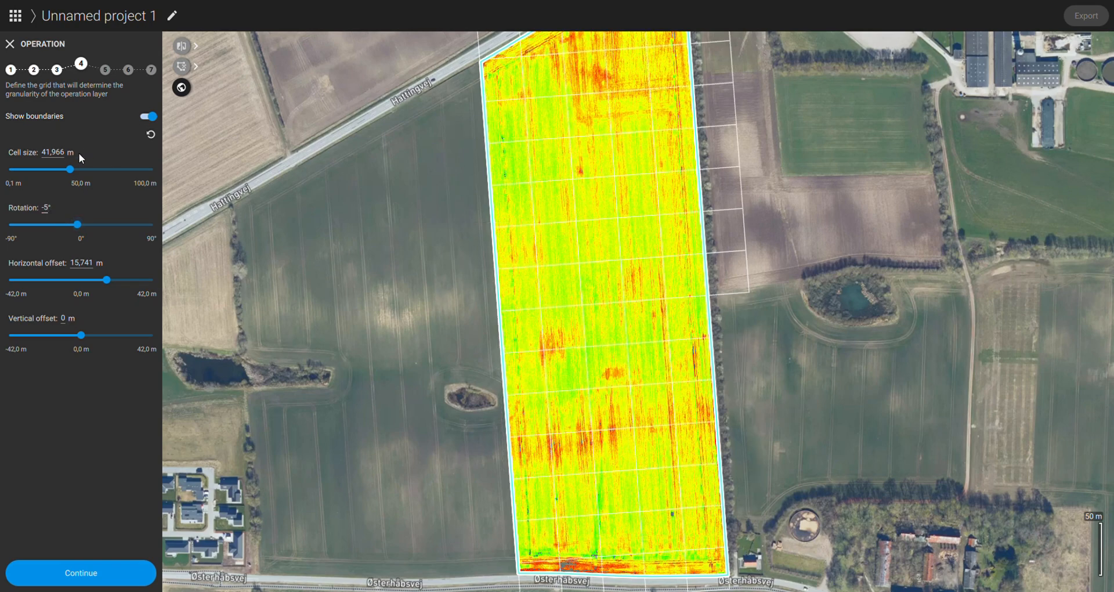
Step: Reduce the grid's cell size to 3 m
{"action": "left_click_drag", "start_coordinate": [69, 169], "coordinate": [39, 175]}
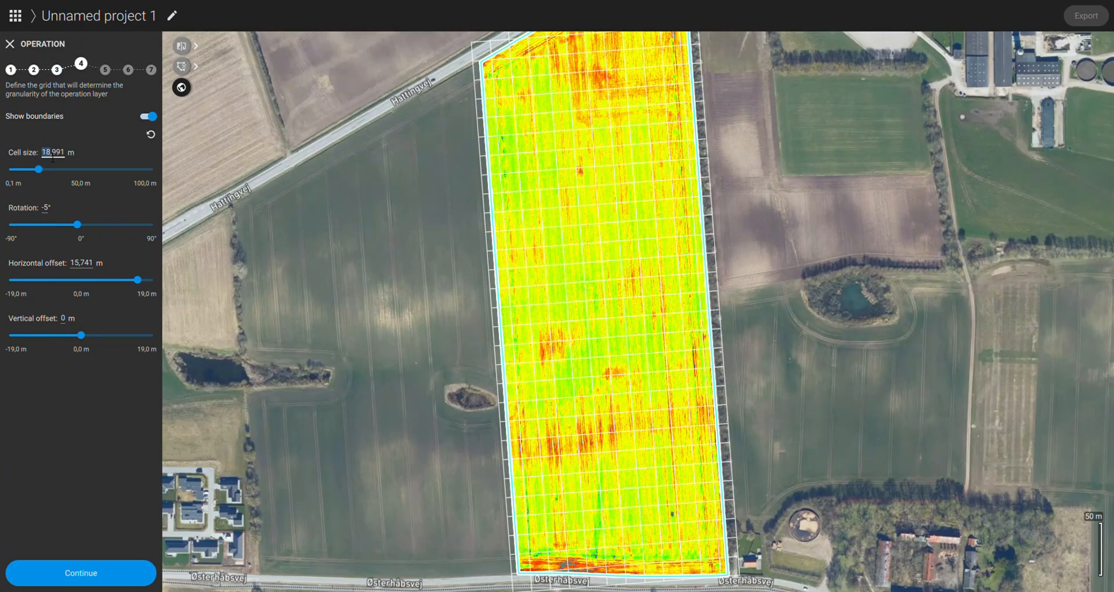
{"action": "double_click", "coordinate": [53, 153]}
{"action": "type", "text": "3"}
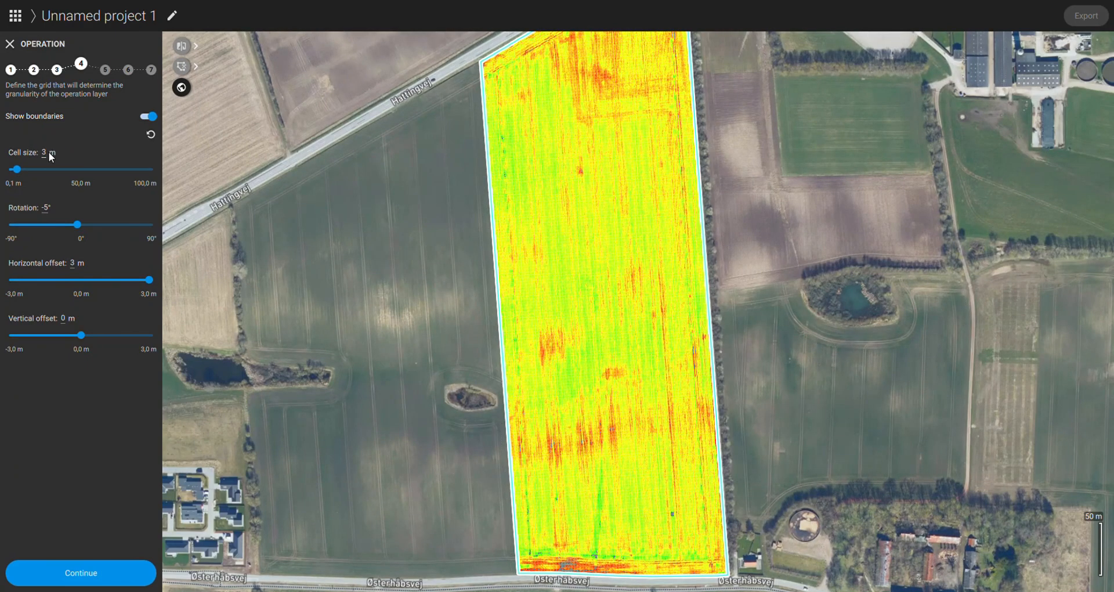
Step: Shift the grid to a horizontal offset of about 1.12 m along the field's long western boundary
{"action": "scroll", "coordinate": [573, 329], "scroll_direction": "up", "scroll_amount": 5}
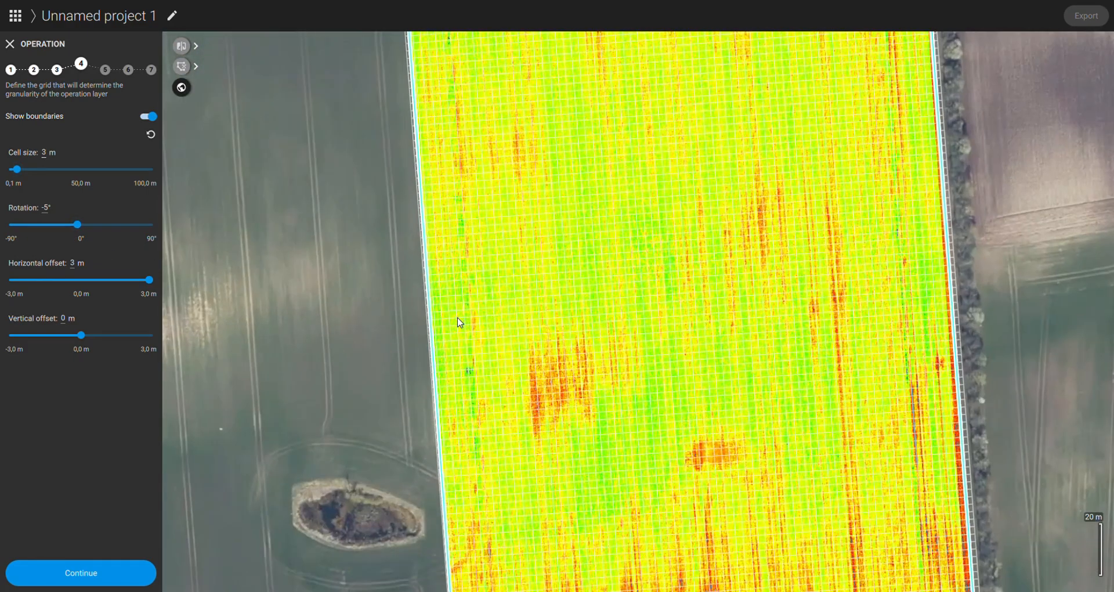
{"action": "scroll", "coordinate": [459, 313], "scroll_direction": "up", "scroll_amount": 4}
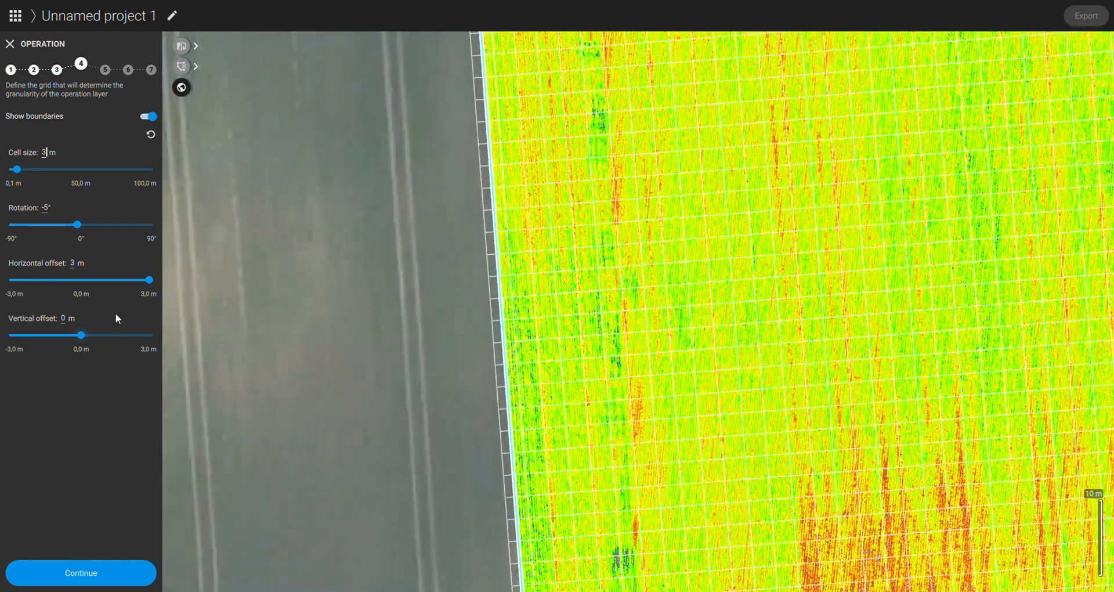
{"action": "left_click_drag", "start_coordinate": [148, 283], "coordinate": [107, 280]}
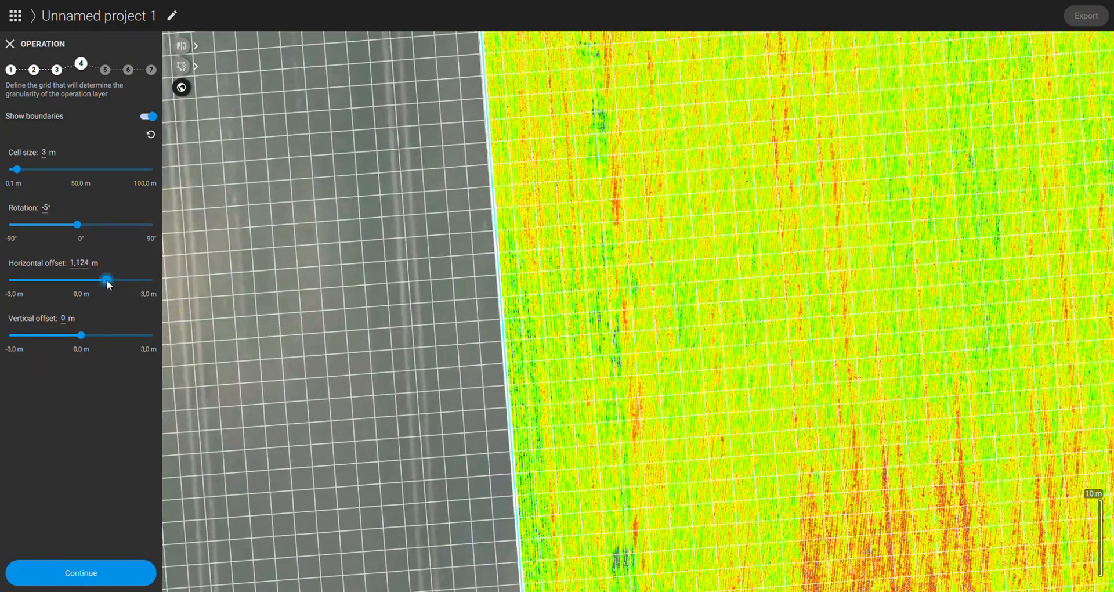
Step: Check the grid's alignment along the field's western boundary and set its rotation to -4.8°
{"action": "scroll", "coordinate": [578, 386], "scroll_direction": "down", "scroll_amount": 3}
{"action": "scroll", "coordinate": [578, 385], "scroll_direction": "down", "scroll_amount": 5}
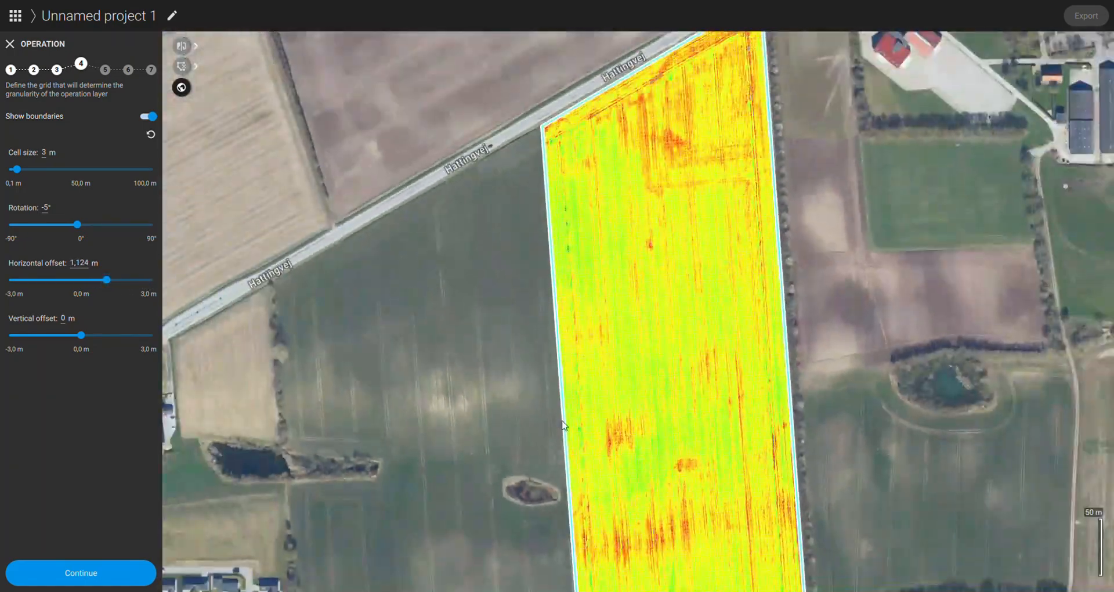
{"action": "scroll", "coordinate": [506, 233], "scroll_direction": "up", "scroll_amount": 5}
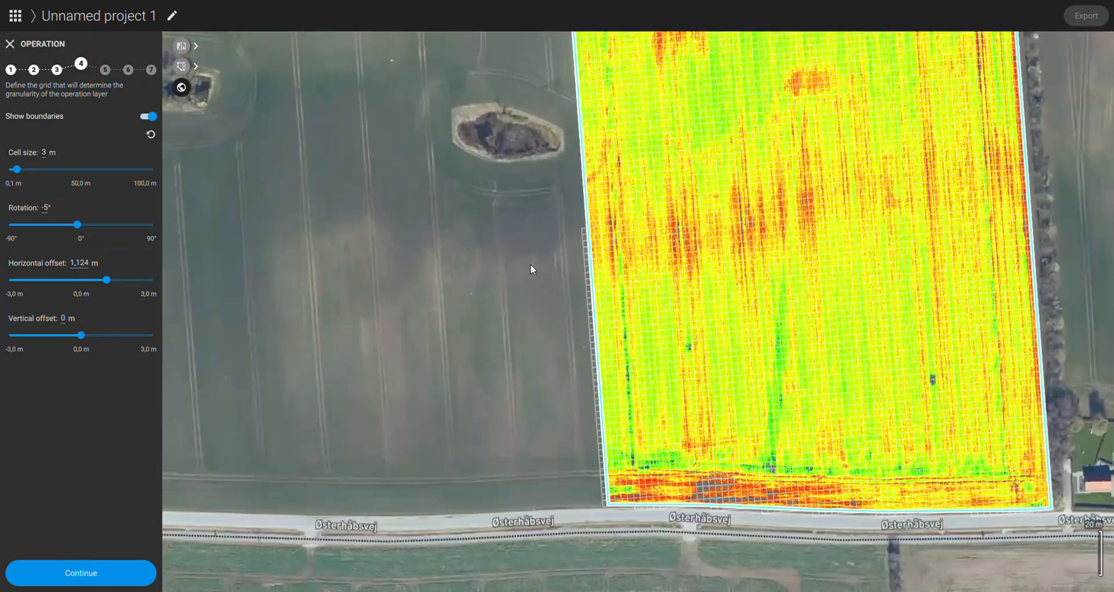
{"action": "scroll", "coordinate": [536, 251], "scroll_direction": "up", "scroll_amount": 5}
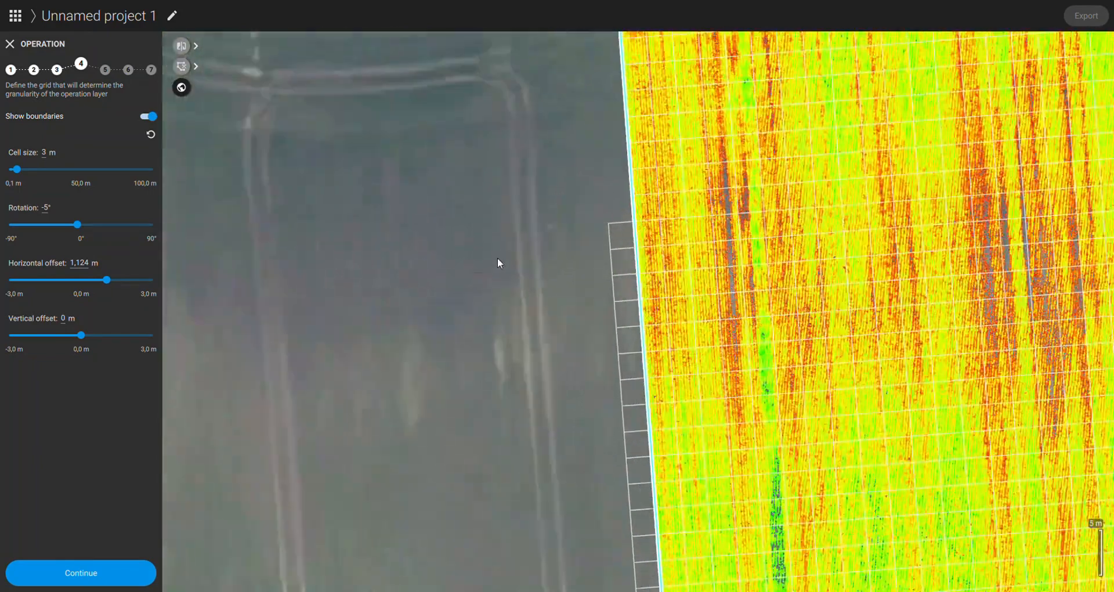
{"action": "left_click_drag", "start_coordinate": [497, 258], "coordinate": [469, 279]}
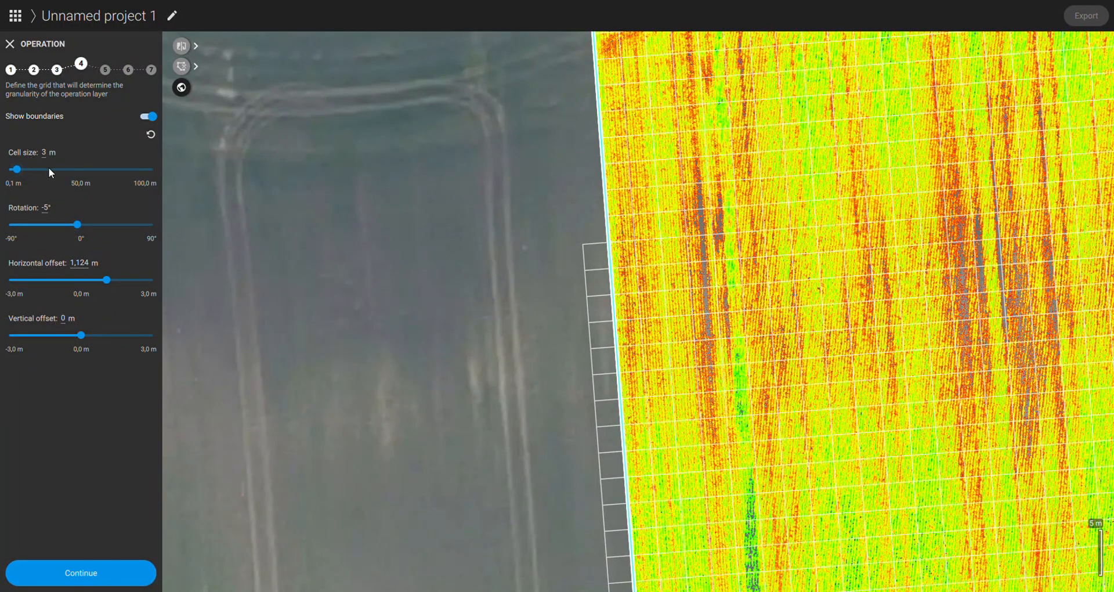
{"action": "left_click", "coordinate": [48, 210]}
{"action": "type", "text": "-4"}
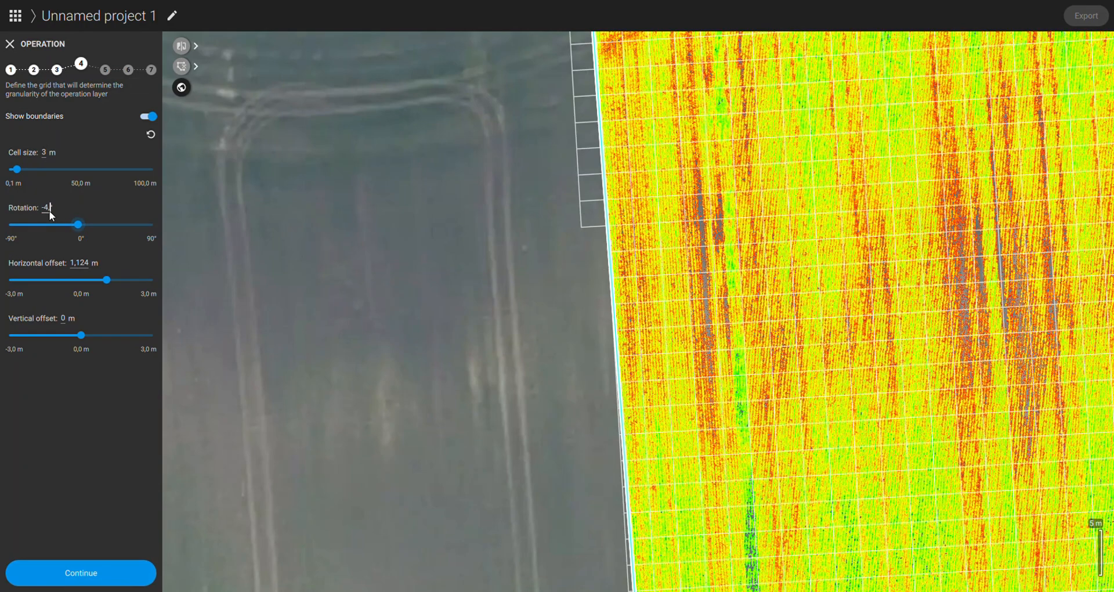
{"action": "type", "text": ",8"}
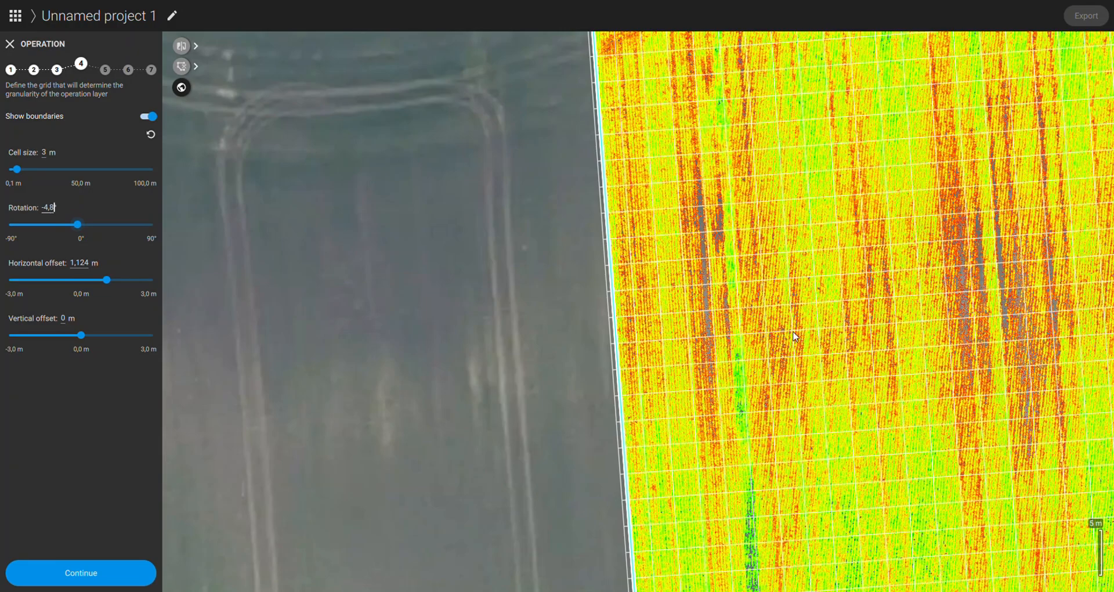
Step: Check the grid along the whole western boundary and adjust the horizontal offset to about 1.28 m so cells meet the edge
{"action": "scroll", "coordinate": [794, 333], "scroll_direction": "down", "scroll_amount": 5}
{"action": "left_click_drag", "start_coordinate": [759, 305], "coordinate": [564, 279]}
{"action": "scroll", "coordinate": [564, 278], "scroll_direction": "down", "scroll_amount": 3}
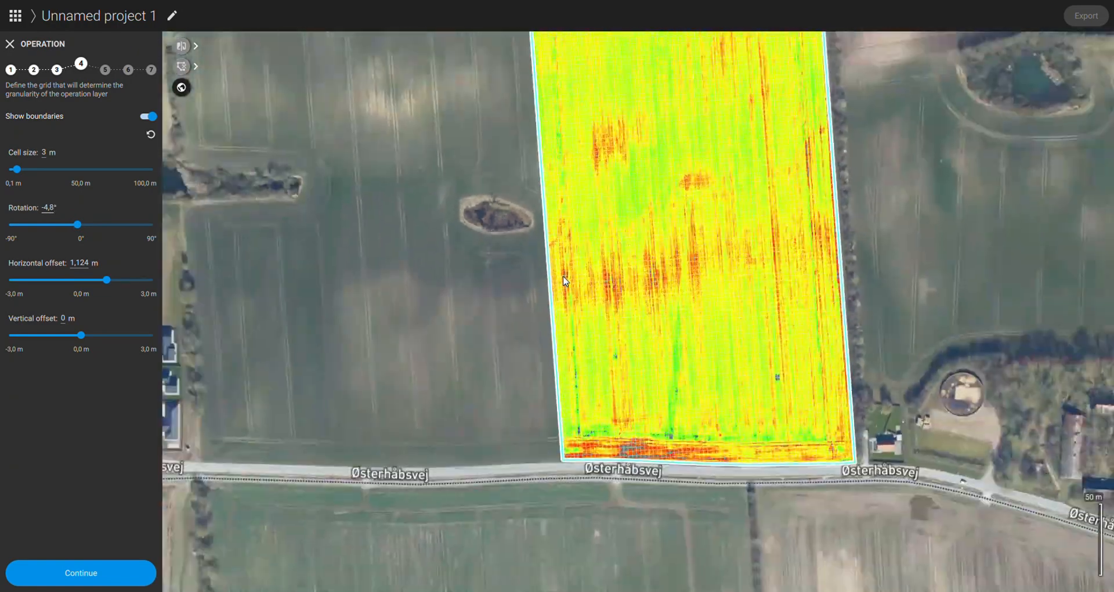
{"action": "scroll", "coordinate": [563, 273], "scroll_direction": "up", "scroll_amount": 2}
{"action": "left_click_drag", "start_coordinate": [559, 190], "coordinate": [566, 509]}
{"action": "left_click_drag", "start_coordinate": [527, 329], "coordinate": [525, 483]}
{"action": "scroll", "coordinate": [511, 378], "scroll_direction": "down", "scroll_amount": 2}
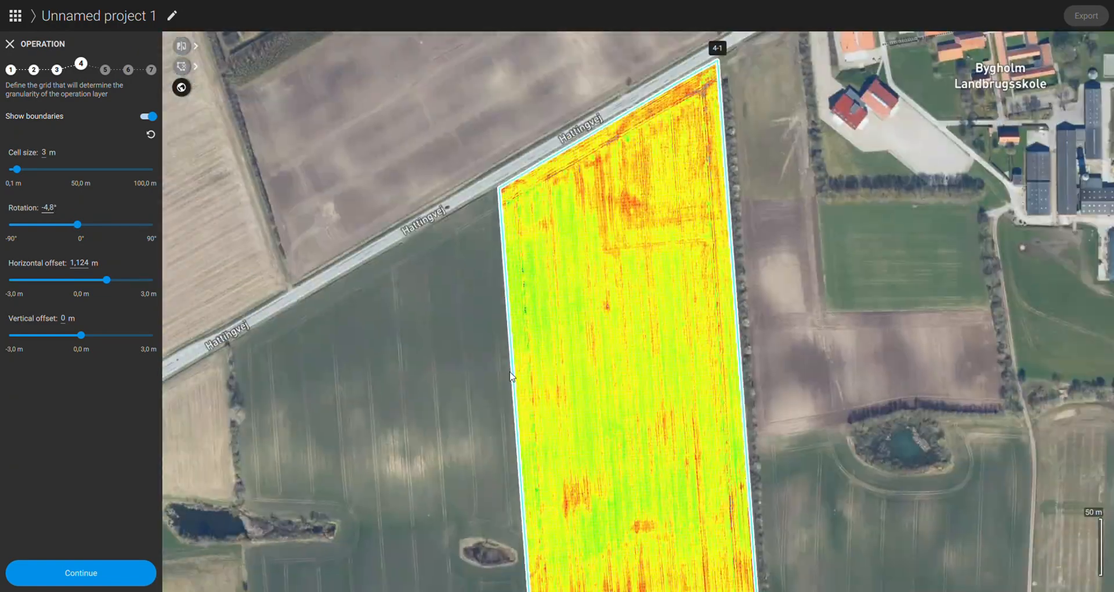
{"action": "left_click_drag", "start_coordinate": [520, 345], "coordinate": [546, 459]}
{"action": "scroll", "coordinate": [527, 395], "scroll_direction": "up", "scroll_amount": 6}
{"action": "scroll", "coordinate": [525, 392], "scroll_direction": "up", "scroll_amount": 3}
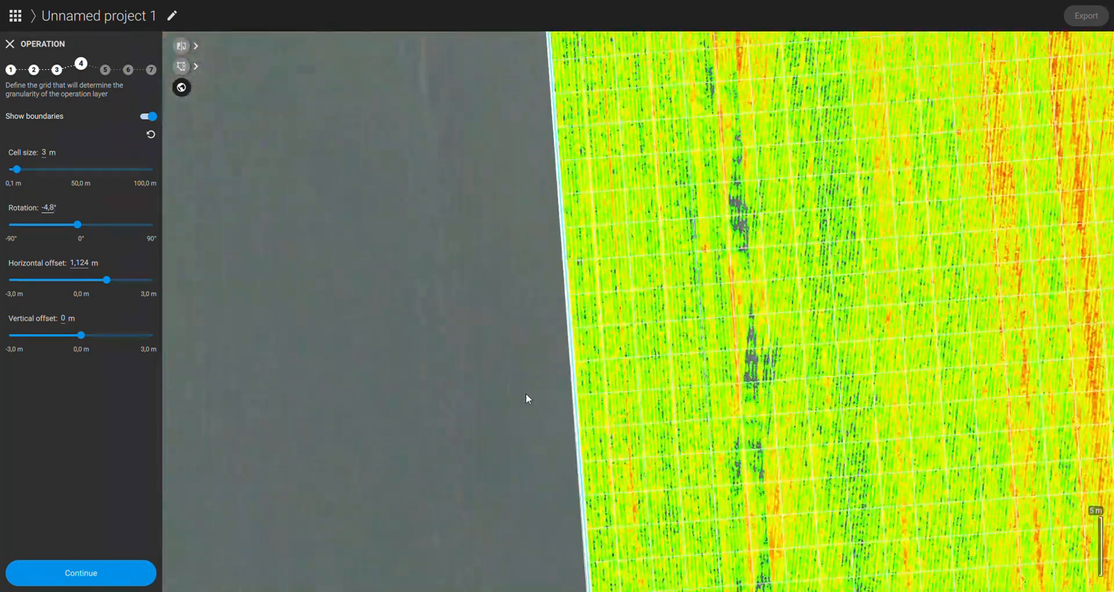
{"action": "scroll", "coordinate": [580, 395], "scroll_direction": "up", "scroll_amount": 3}
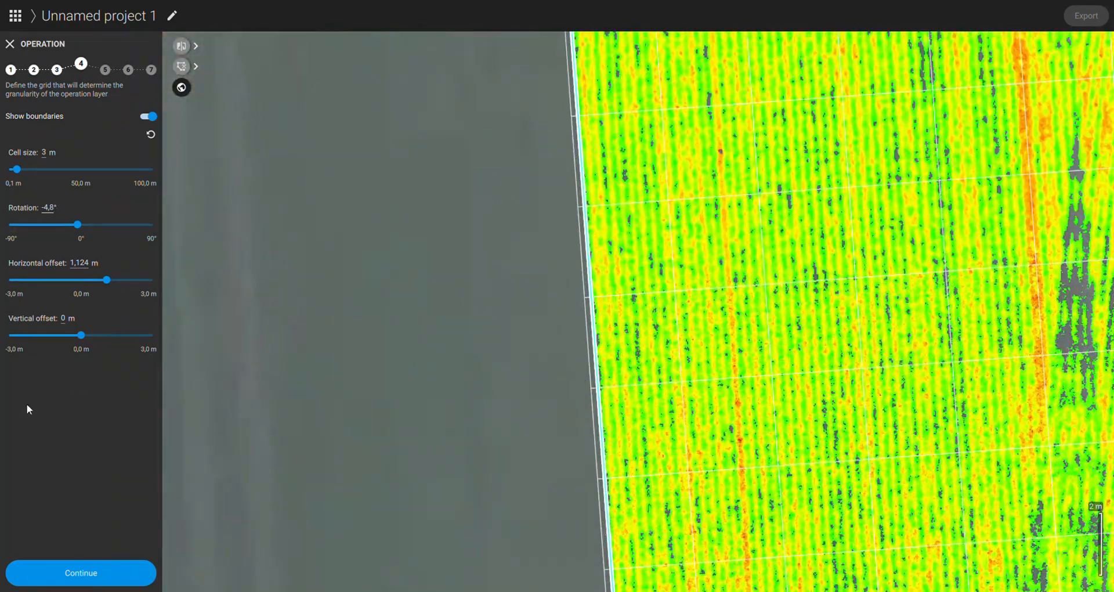
{"action": "left_click_drag", "start_coordinate": [107, 281], "coordinate": [110, 280]}
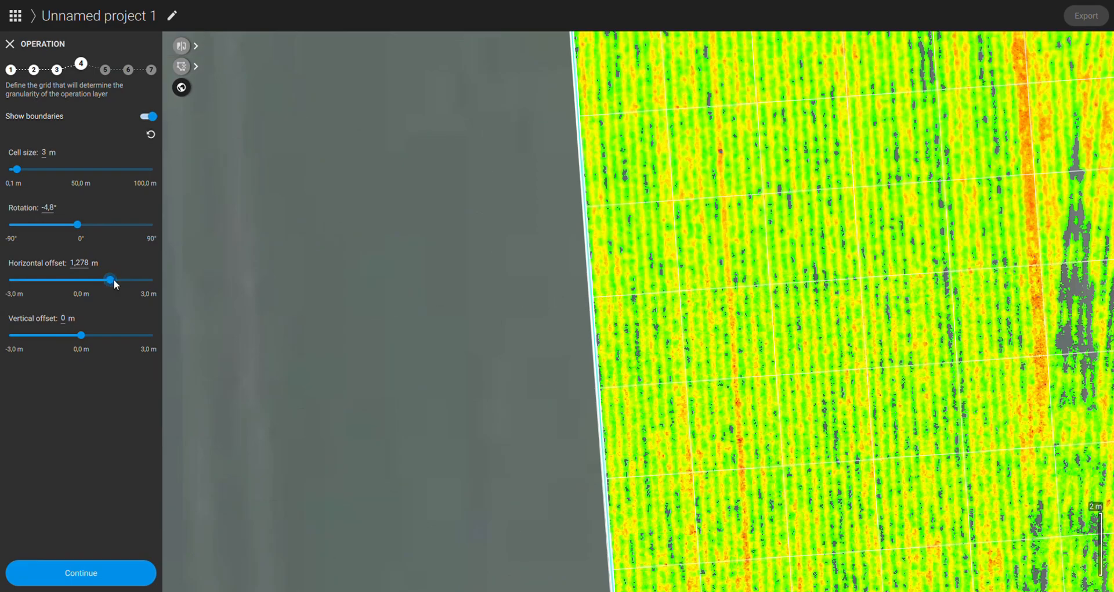
Step: Shift the grid to a horizontal offset of about 0.74 m along the field boundary and accept the grid definition
{"action": "scroll", "coordinate": [473, 394], "scroll_direction": "down", "scroll_amount": 2}
{"action": "scroll", "coordinate": [458, 415], "scroll_direction": "down", "scroll_amount": 4}
{"action": "scroll", "coordinate": [403, 452], "scroll_direction": "up", "scroll_amount": 2}
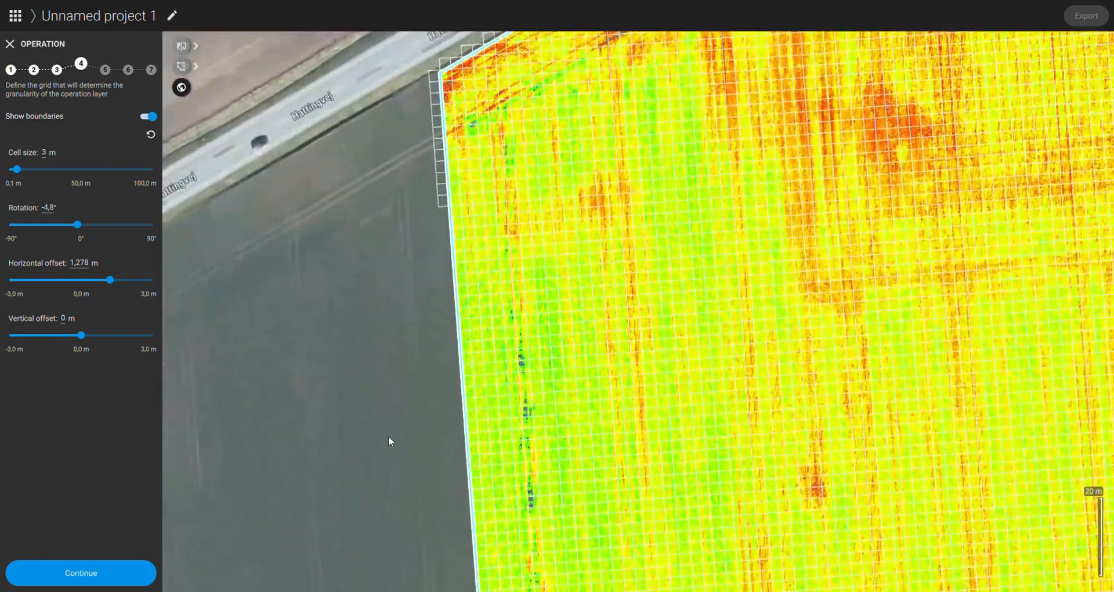
{"action": "left_click_drag", "start_coordinate": [106, 280], "coordinate": [98, 283]}
{"action": "scroll", "coordinate": [392, 452], "scroll_direction": "down", "scroll_amount": 2}
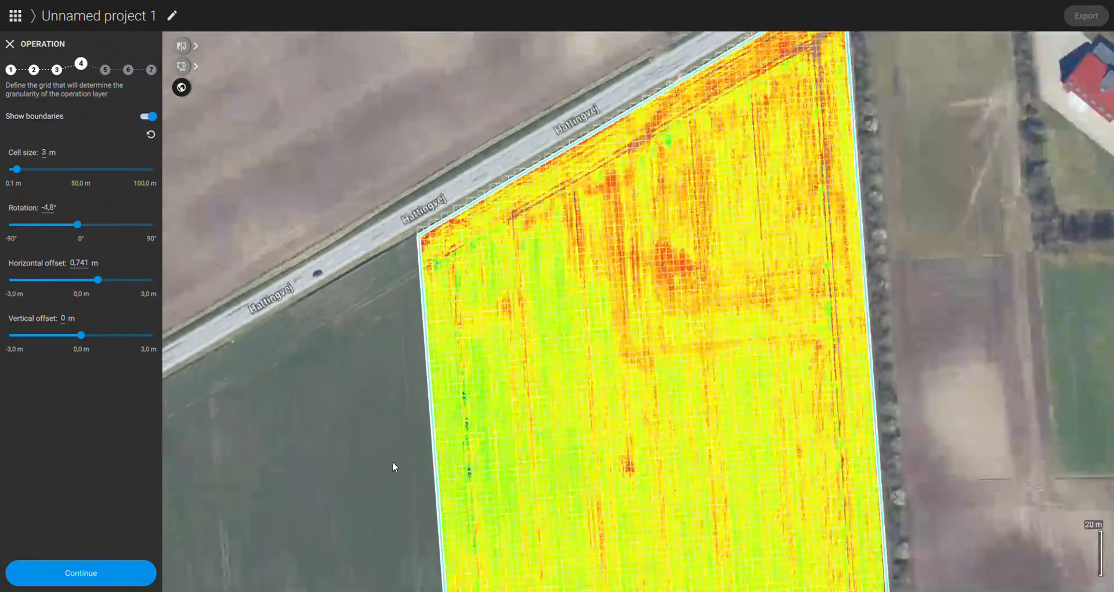
{"action": "left_click_drag", "start_coordinate": [395, 457], "coordinate": [470, 157]}
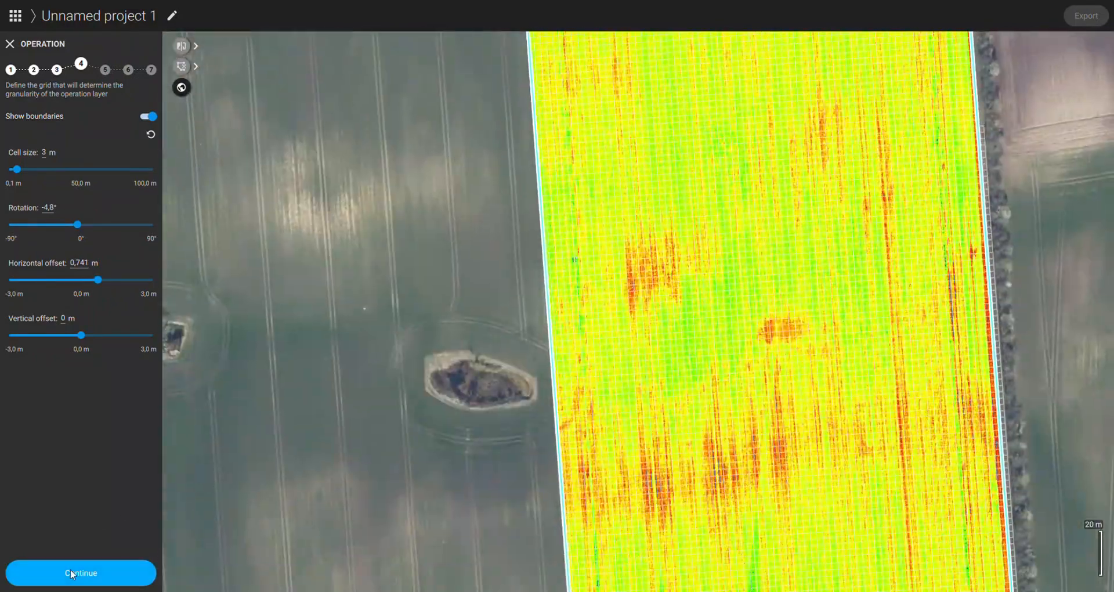
{"action": "left_click", "coordinate": [103, 578]}
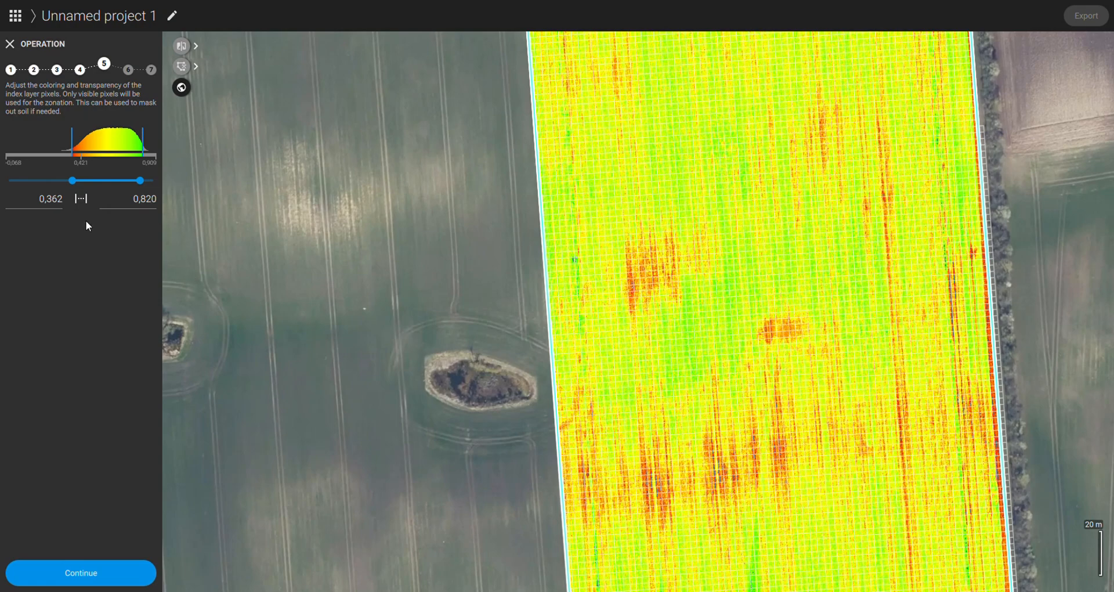
Step: Widen the visible index range to 0.307–0.872 so more pixels count in the zonation, and accept it
{"action": "scroll", "coordinate": [373, 246], "scroll_direction": "down", "scroll_amount": 3}
{"action": "left_click_drag", "start_coordinate": [560, 288], "coordinate": [481, 332]}
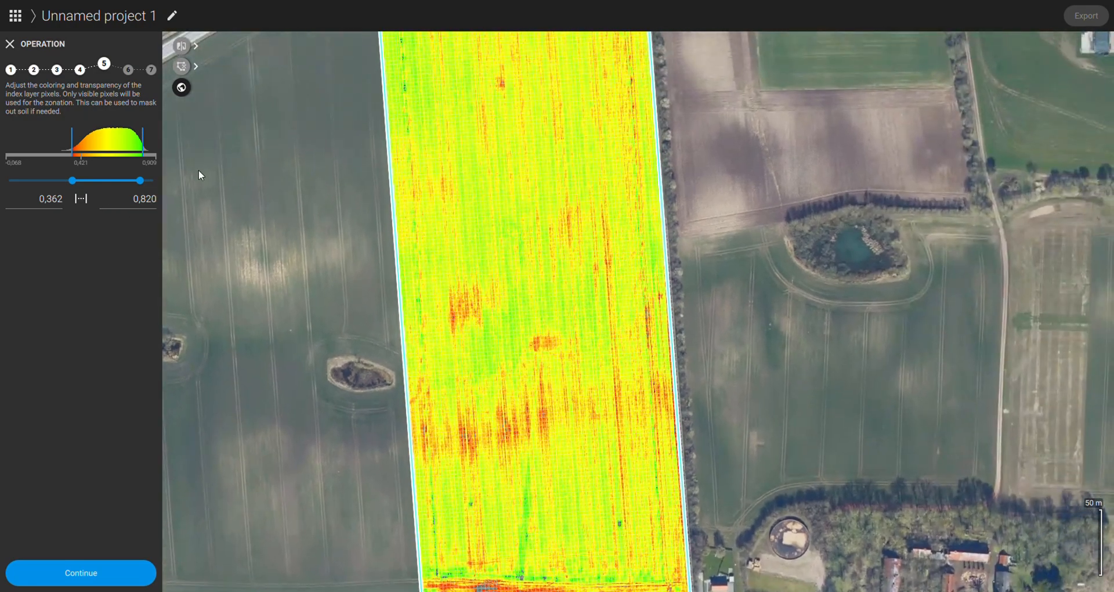
{"action": "left_click_drag", "start_coordinate": [141, 179], "coordinate": [148, 179]}
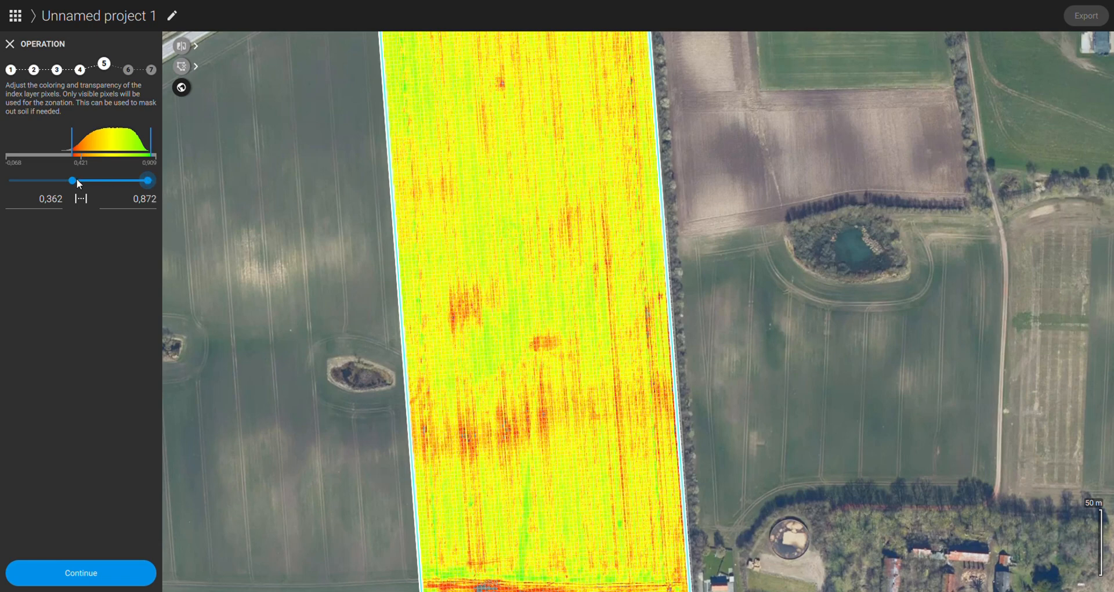
{"action": "mouse_move", "coordinate": [76, 179]}
{"action": "left_mouse_down"}
{"action": "mouse_move", "coordinate": [56, 187]}
{"action": "mouse_move", "coordinate": [65, 184]}
{"action": "left_mouse_up"}
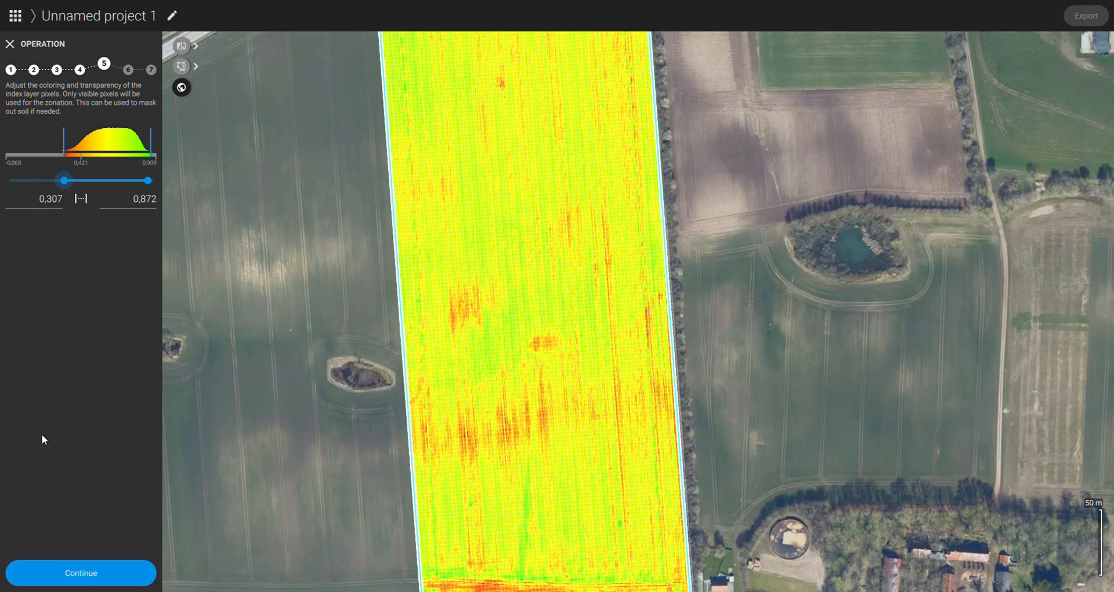
{"action": "scroll", "coordinate": [383, 382], "scroll_direction": "down", "scroll_amount": 5}
{"action": "scroll", "coordinate": [423, 398], "scroll_direction": "up", "scroll_amount": 3}
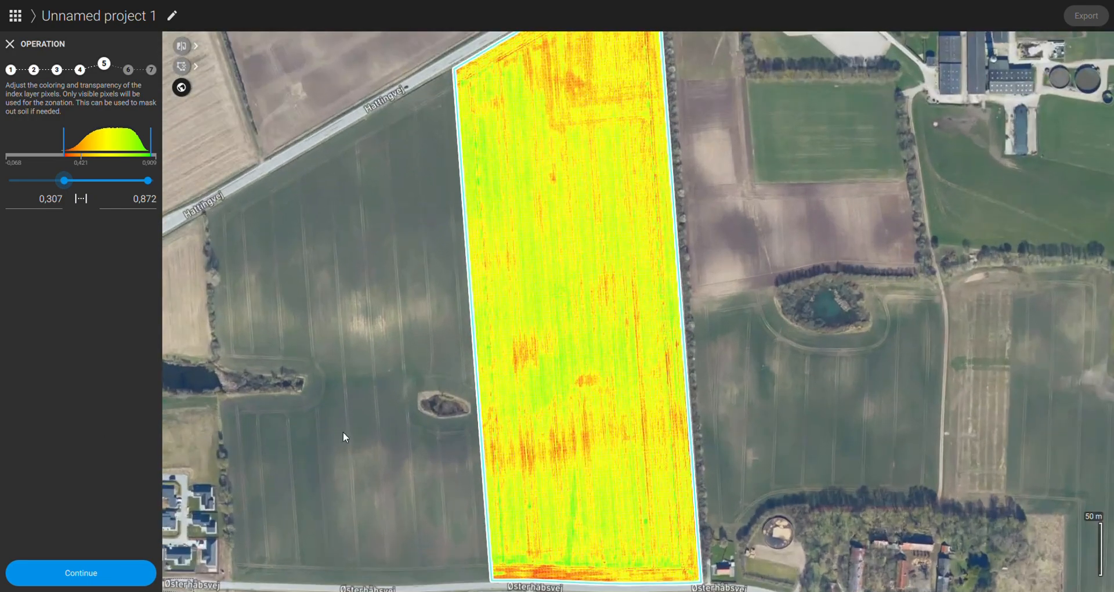
{"action": "left_click", "coordinate": [117, 573]}
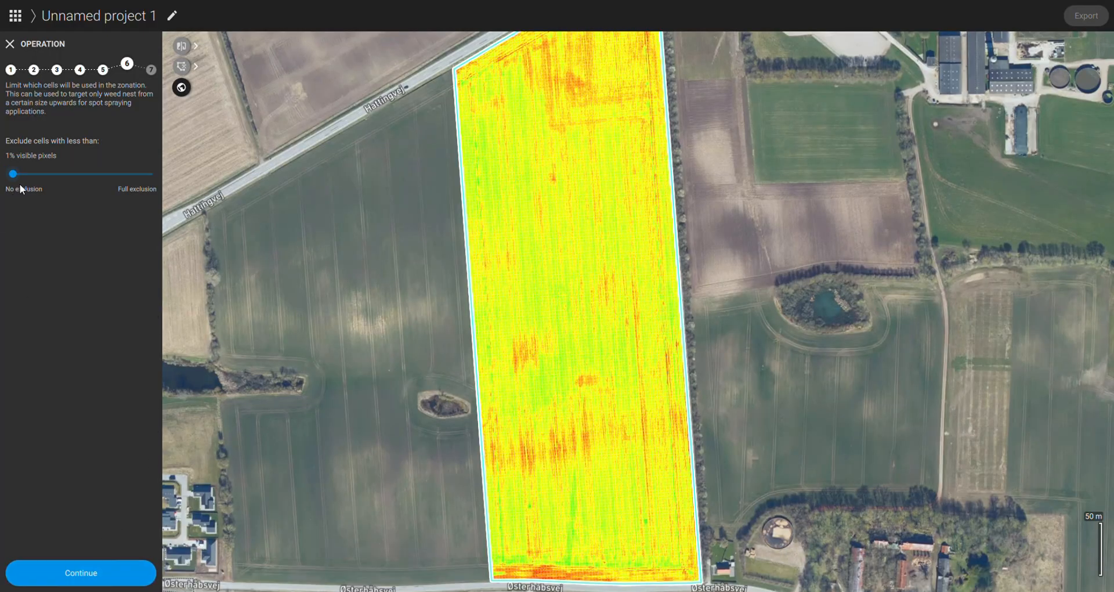
Step: Try out the visible-pixel exclusion limit, proceed to the zonation settings and divide the field into 7 zones
{"action": "left_click_drag", "start_coordinate": [13, 174], "coordinate": [68, 183]}
{"action": "left_click", "coordinate": [82, 567]}
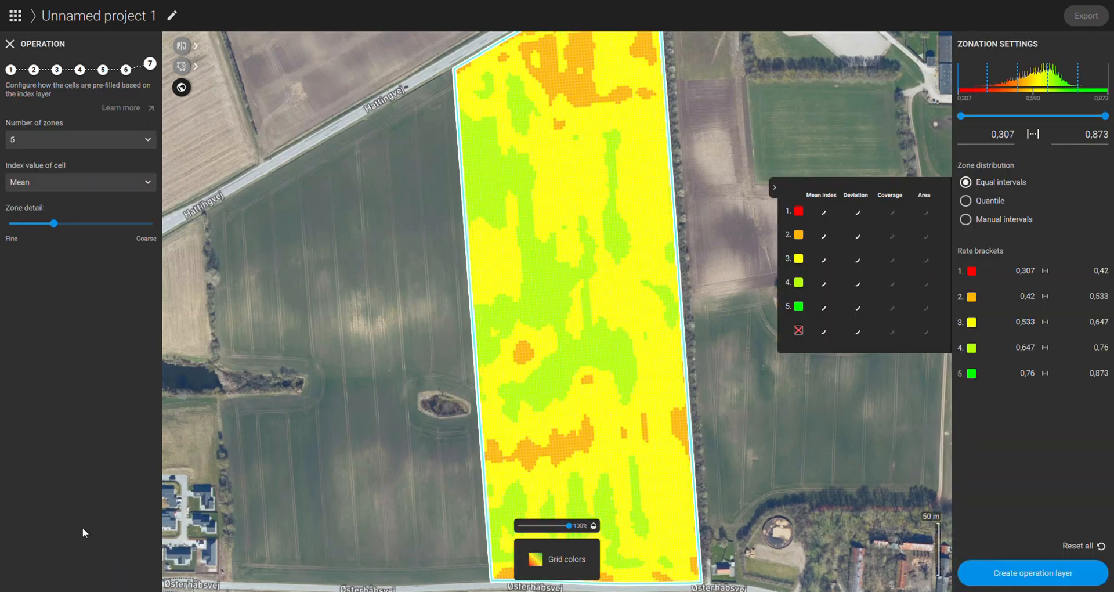
{"action": "left_click", "coordinate": [89, 142]}
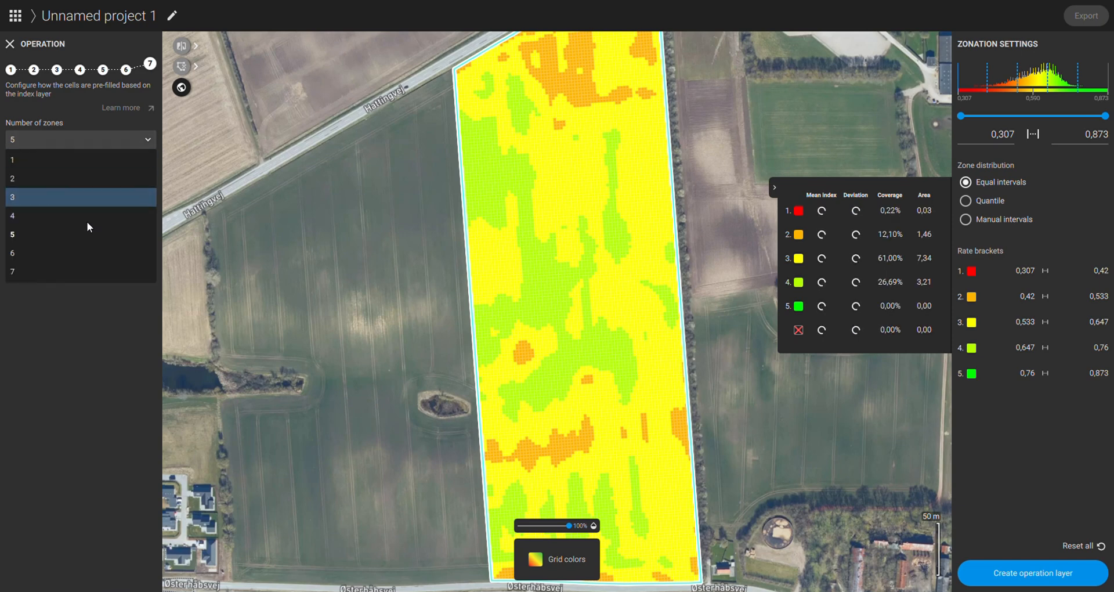
{"action": "left_click", "coordinate": [42, 267]}
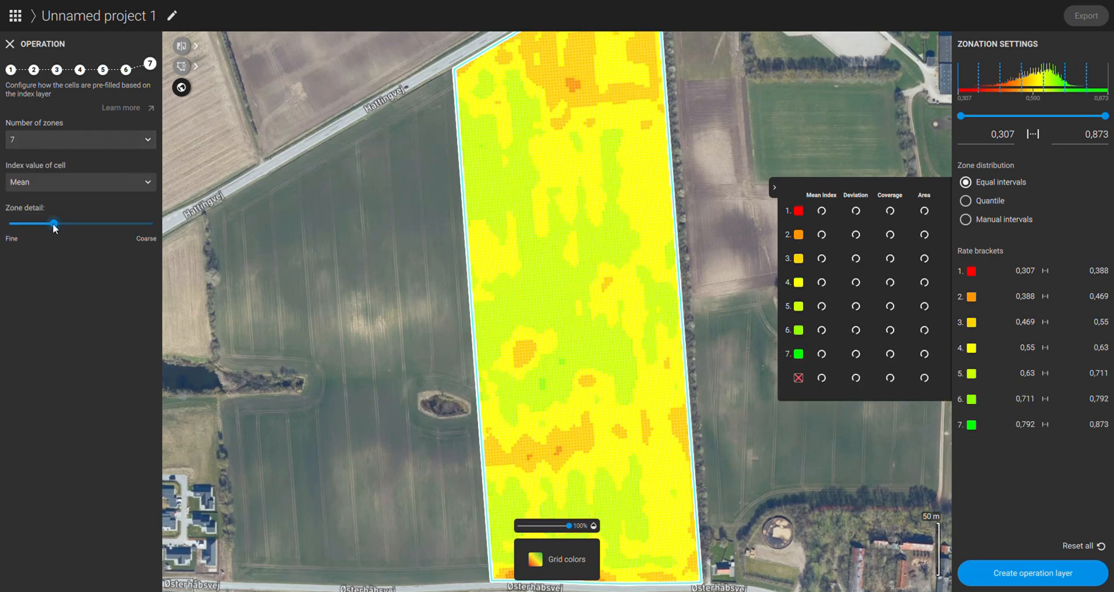
Step: Keep the cells' index value at Mean and create the operation layer from the zonation
{"action": "mouse_move", "coordinate": [53, 224]}
{"action": "left_mouse_down"}
{"action": "mouse_move", "coordinate": [149, 225]}
{"action": "mouse_move", "coordinate": [13, 233]}
{"action": "mouse_move", "coordinate": [71, 224]}
{"action": "mouse_move", "coordinate": [54, 227]}
{"action": "left_mouse_up"}
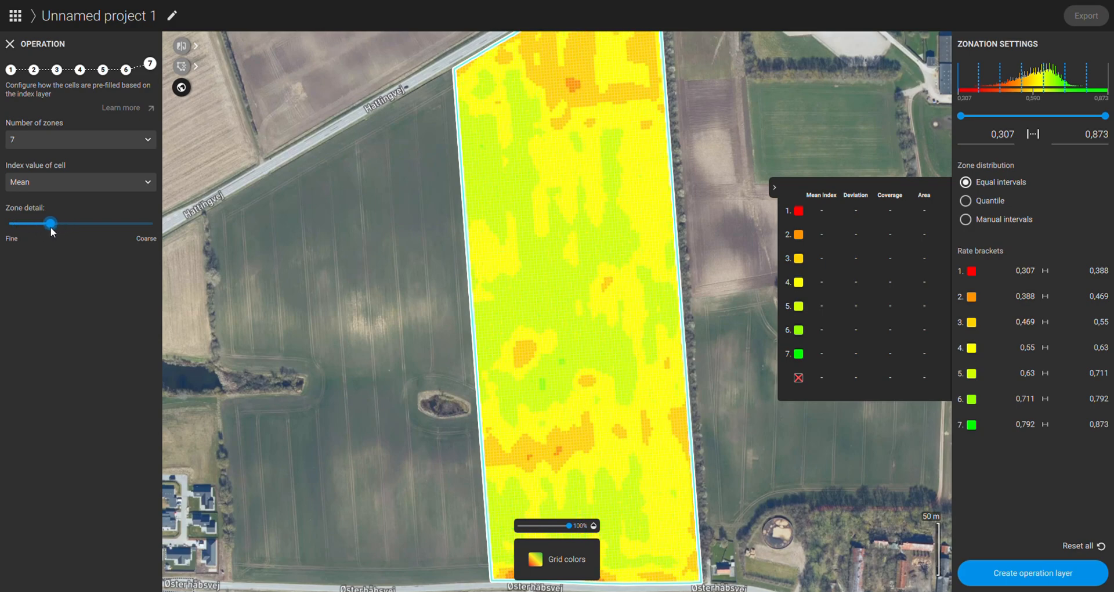
{"action": "left_click_drag", "start_coordinate": [612, 473], "coordinate": [649, 523]}
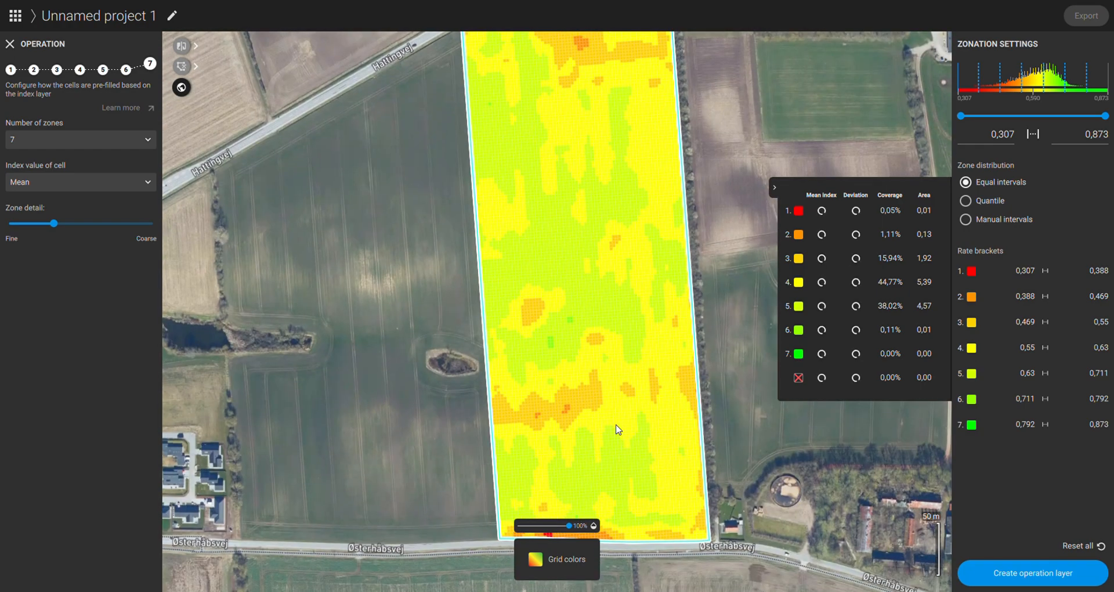
{"action": "left_click", "coordinate": [93, 184]}
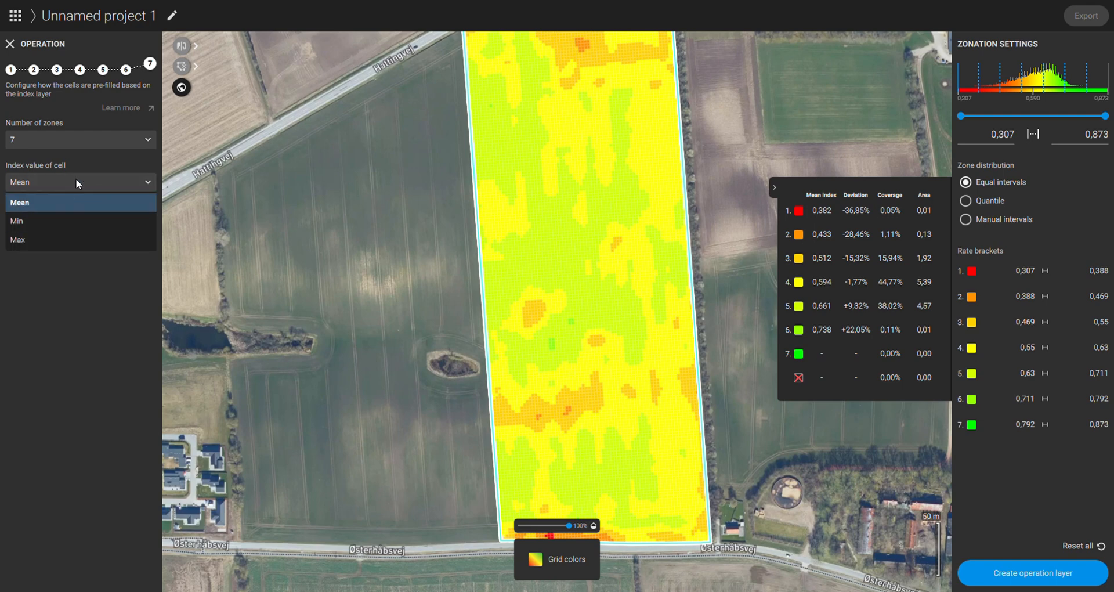
{"action": "left_click", "coordinate": [79, 202]}
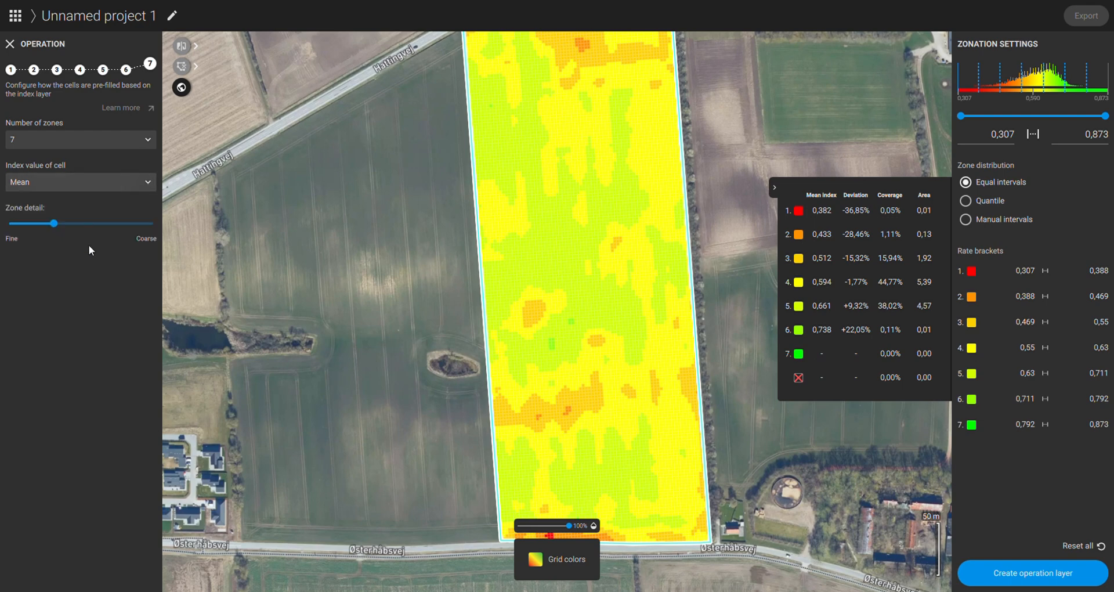
{"action": "left_click", "coordinate": [1013, 575]}
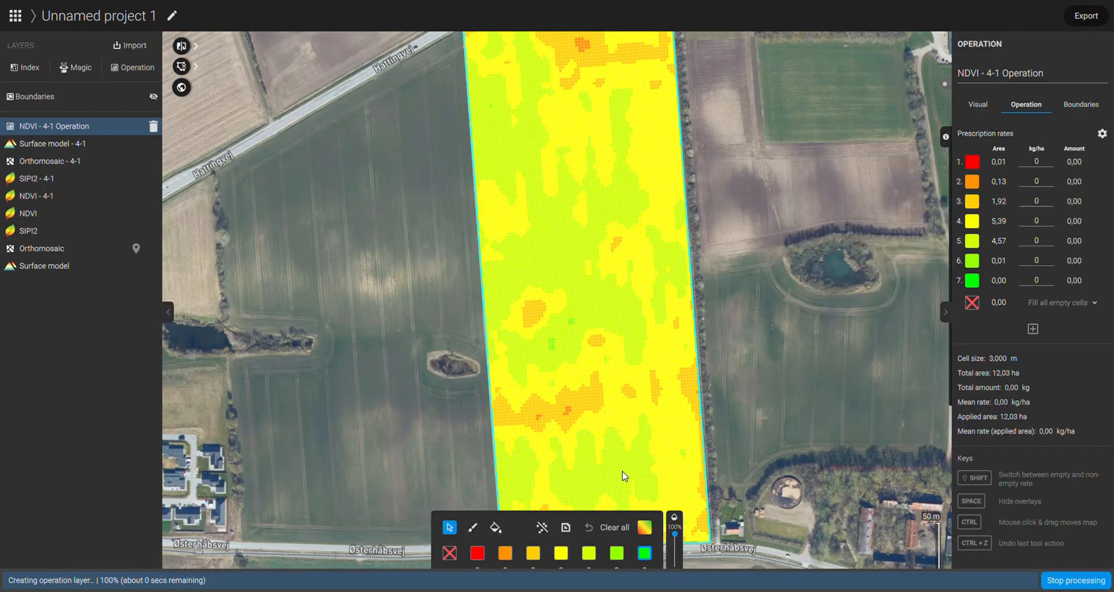
Step: Make the zone grid semi-transparent and compare the zones with the NDVI map along the field's southern end
{"action": "left_click_drag", "start_coordinate": [563, 238], "coordinate": [560, 308]}
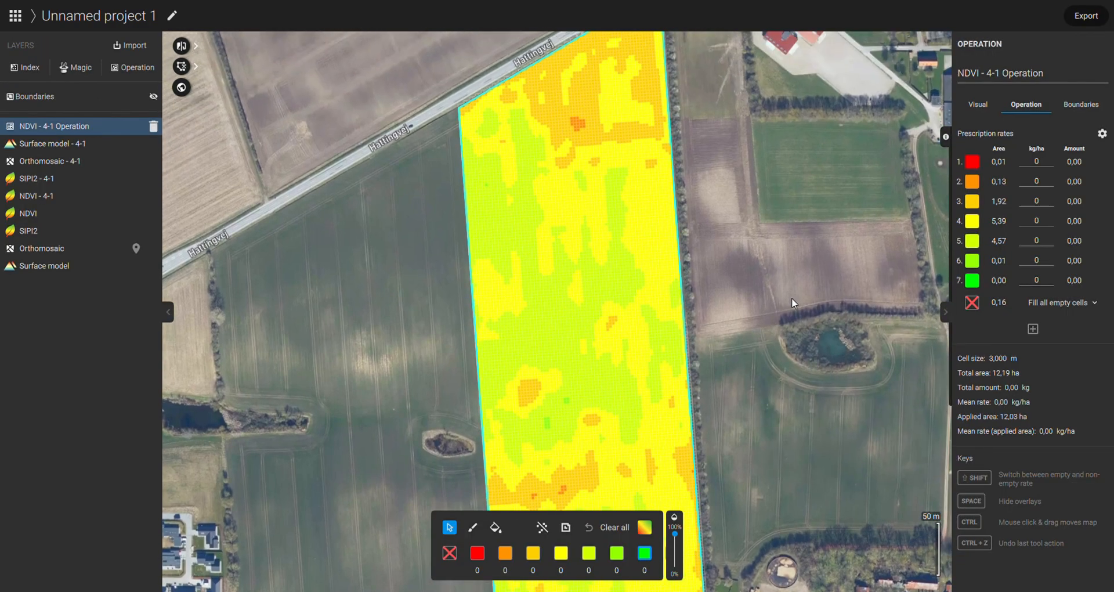
{"action": "left_click_drag", "start_coordinate": [572, 160], "coordinate": [590, 223]}
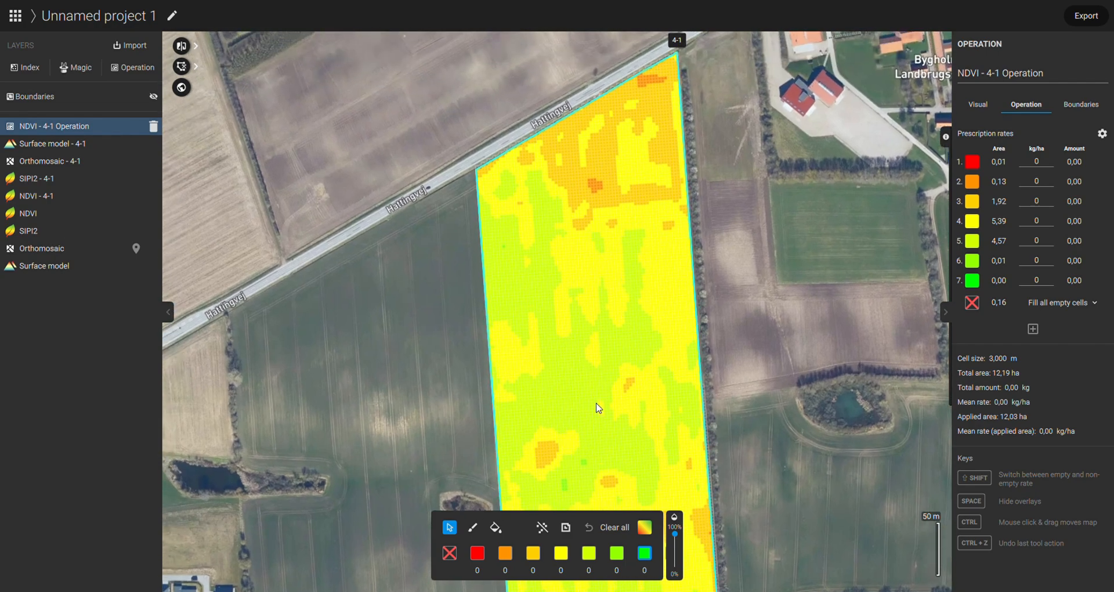
{"action": "left_click_drag", "start_coordinate": [600, 406], "coordinate": [586, 360]}
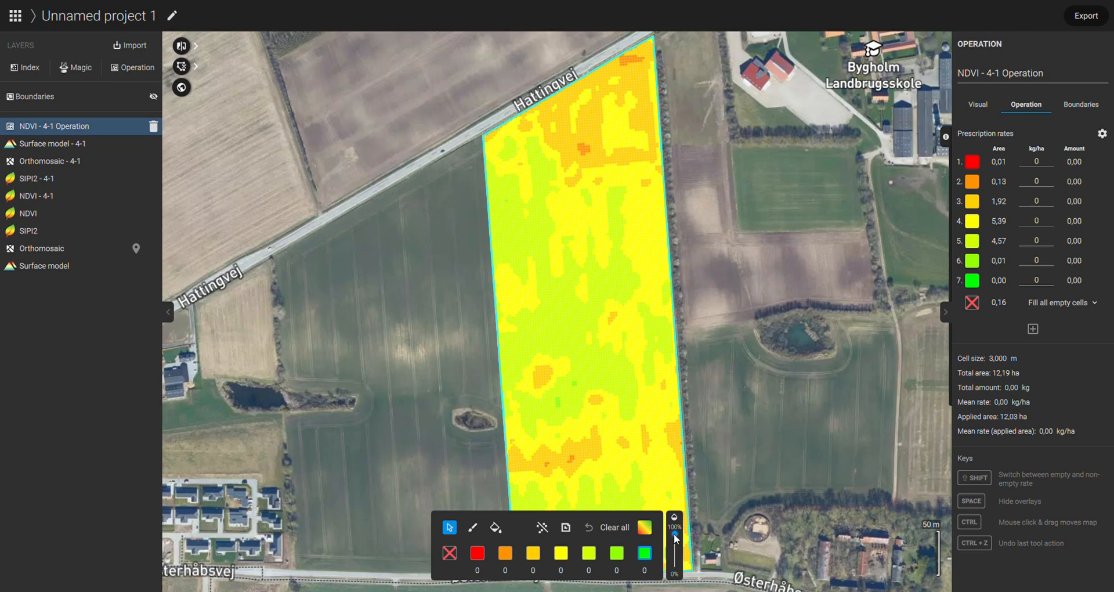
{"action": "left_click_drag", "start_coordinate": [676, 539], "coordinate": [676, 556]}
{"action": "left_click_drag", "start_coordinate": [616, 396], "coordinate": [596, 230]}
{"action": "left_click_drag", "start_coordinate": [555, 385], "coordinate": [550, 364]}
{"action": "scroll", "coordinate": [550, 364], "scroll_direction": "up", "scroll_amount": 3}
{"action": "scroll", "coordinate": [540, 404], "scroll_direction": "up", "scroll_amount": 4}
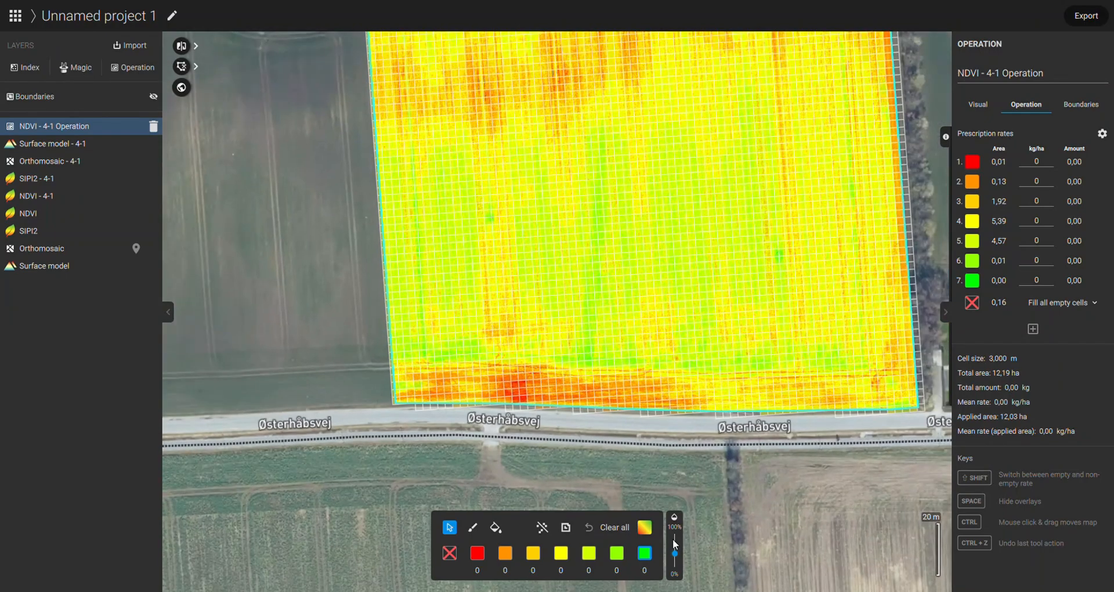
{"action": "mouse_move", "coordinate": [675, 553]}
{"action": "left_mouse_down"}
{"action": "mouse_move", "coordinate": [676, 533]}
{"action": "mouse_move", "coordinate": [671, 563]}
{"action": "left_mouse_up"}
{"action": "mouse_move", "coordinate": [669, 557]}
{"action": "left_mouse_down"}
{"action": "mouse_move", "coordinate": [668, 522]}
{"action": "mouse_move", "coordinate": [674, 551]}
{"action": "left_mouse_up"}
{"action": "left_click_drag", "start_coordinate": [609, 487], "coordinate": [583, 517]}
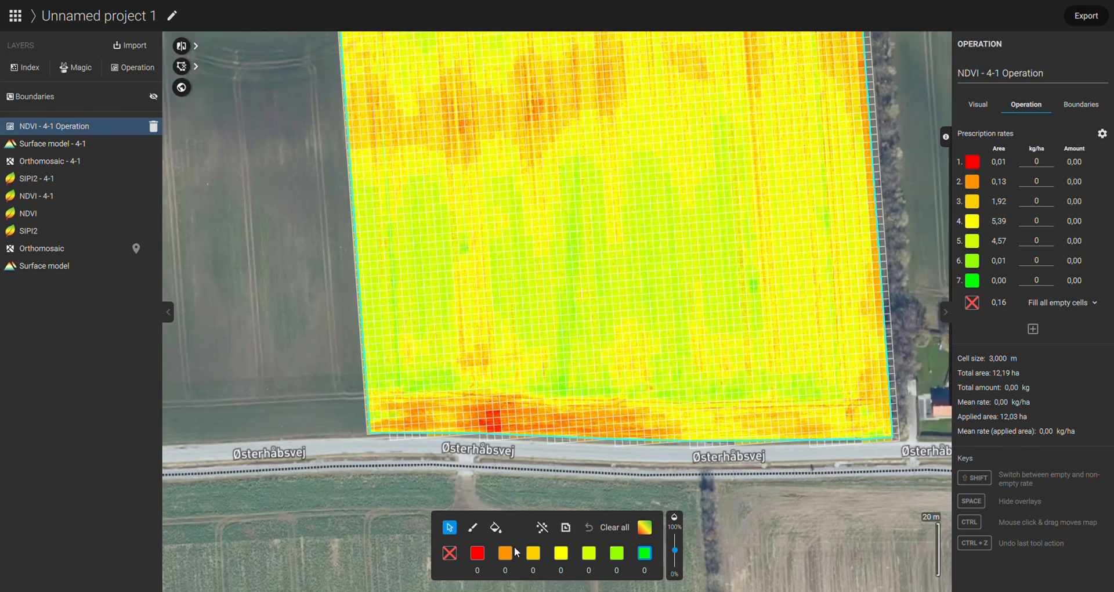
Step: Restore the grid to full opacity and brush the whole southern headland strip with rate zone 3
{"action": "left_click_drag", "start_coordinate": [672, 557], "coordinate": [675, 537]}
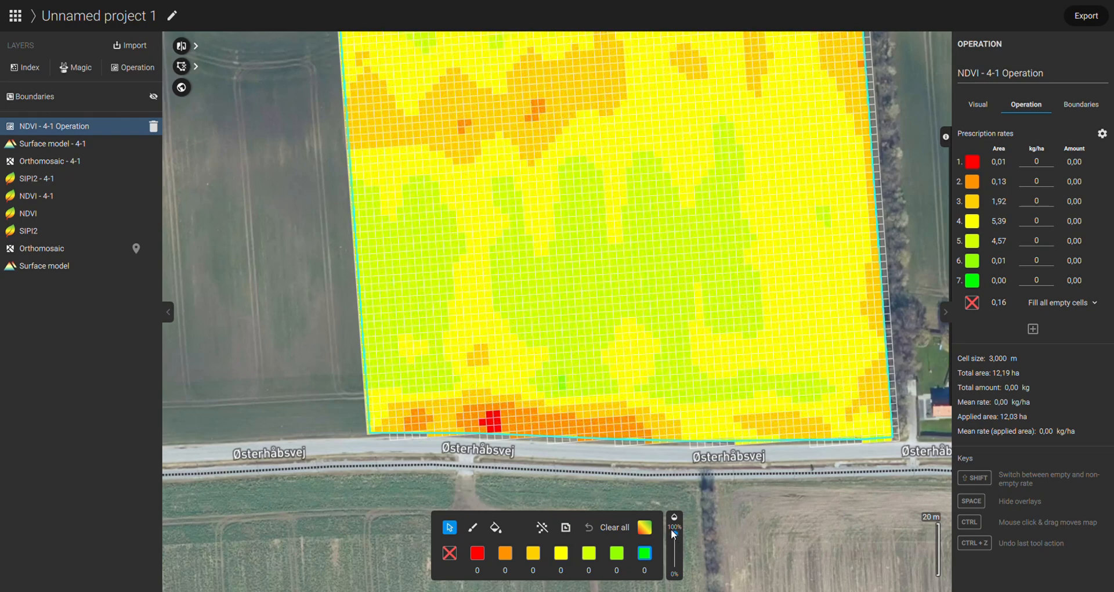
{"action": "left_click", "coordinate": [533, 557]}
{"action": "left_click", "coordinate": [475, 528]}
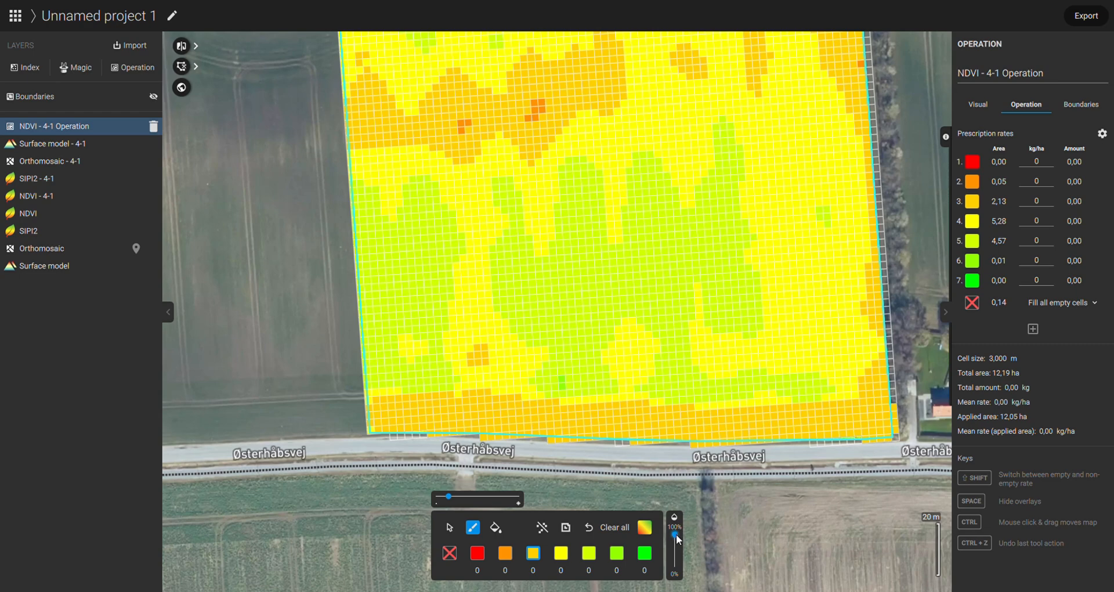
Step: Make the grid semi-transparent and brush rate zone 2 over the weakest patch in the southern headland
{"action": "left_click_drag", "start_coordinate": [676, 538], "coordinate": [677, 546]}
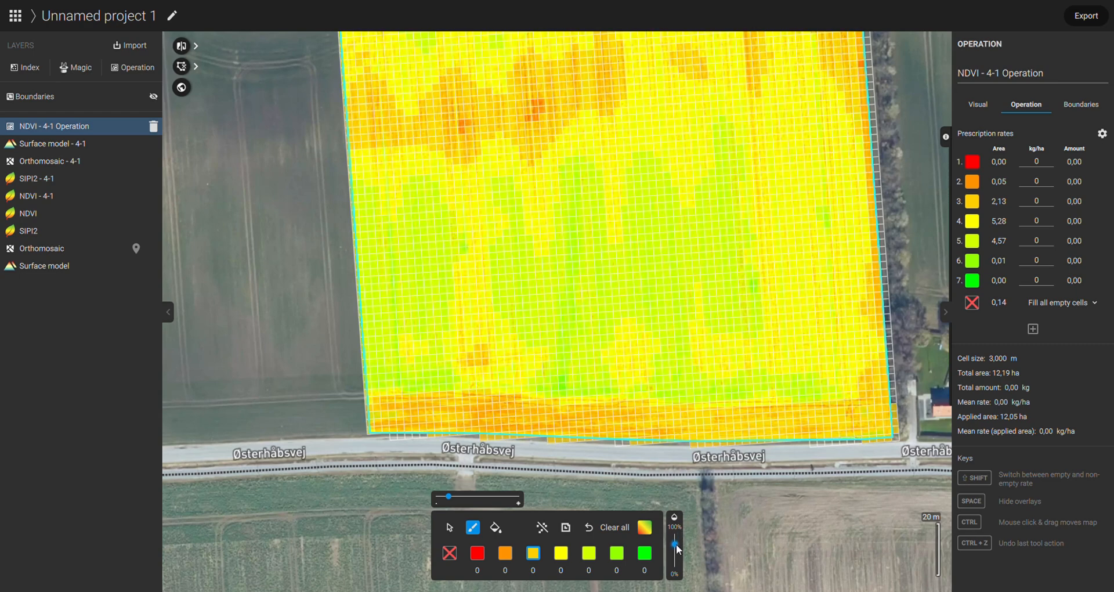
{"action": "left_click", "coordinate": [505, 553]}
{"action": "mouse_move", "coordinate": [489, 413]}
{"action": "left_mouse_down"}
{"action": "mouse_move", "coordinate": [559, 423]}
{"action": "mouse_move", "coordinate": [502, 416]}
{"action": "left_mouse_up"}
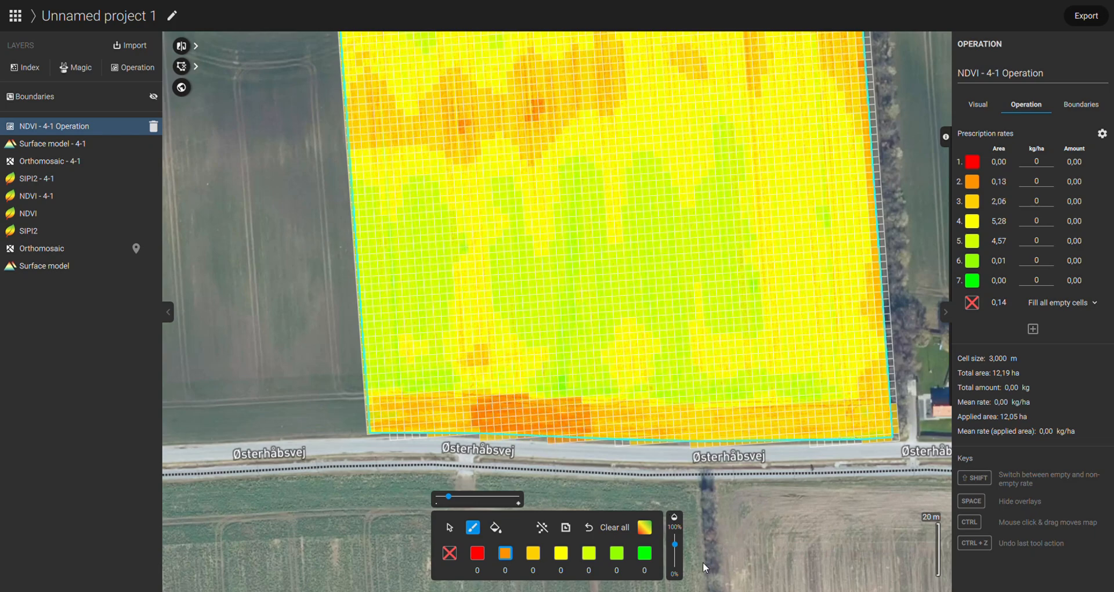
Step: Compare the mid-field zones with the NDVI map and repaint the lower tip of the narrow eastern zone 3 strip as zone 4
{"action": "mouse_move", "coordinate": [674, 544]}
{"action": "left_mouse_down"}
{"action": "mouse_move", "coordinate": [675, 529]}
{"action": "mouse_move", "coordinate": [672, 550]}
{"action": "left_mouse_up"}
{"action": "scroll", "coordinate": [620, 412], "scroll_direction": "down", "scroll_amount": 1}
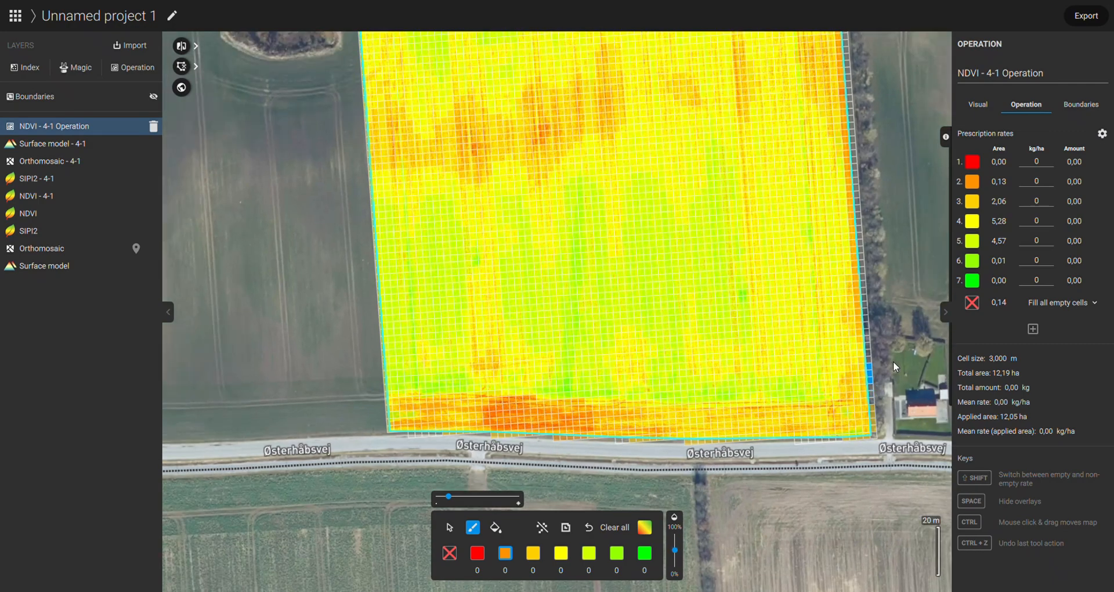
{"action": "left_click_drag", "start_coordinate": [915, 298], "coordinate": [915, 527]}
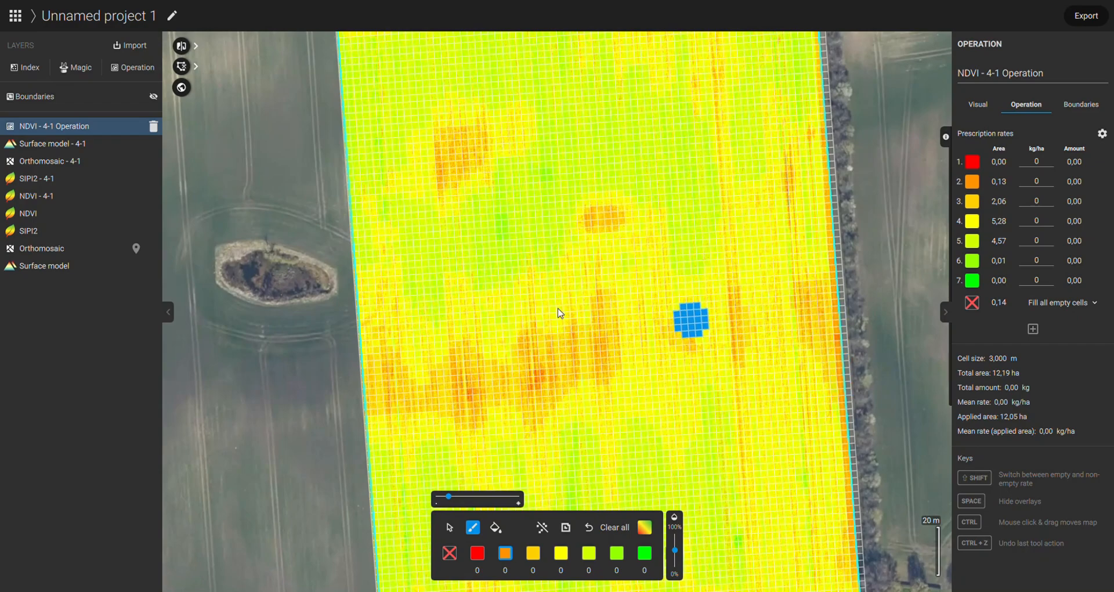
{"action": "scroll", "coordinate": [571, 313], "scroll_direction": "up", "scroll_amount": 1}
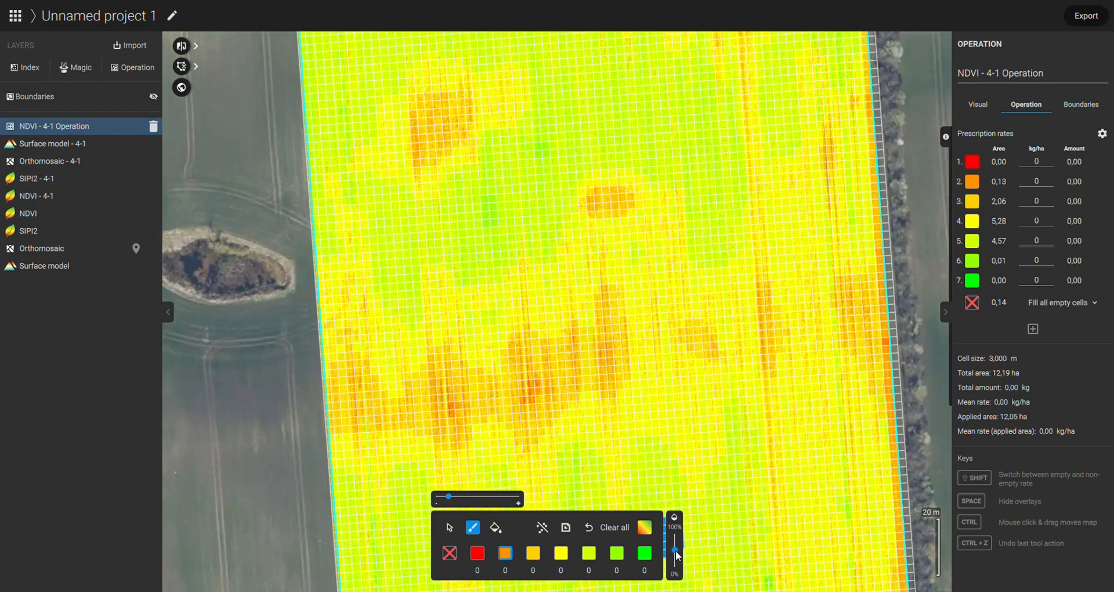
{"action": "mouse_move", "coordinate": [676, 550]}
{"action": "left_mouse_down"}
{"action": "mouse_move", "coordinate": [671, 536]}
{"action": "mouse_move", "coordinate": [668, 558]}
{"action": "mouse_move", "coordinate": [663, 538]}
{"action": "mouse_move", "coordinate": [662, 548]}
{"action": "left_mouse_up"}
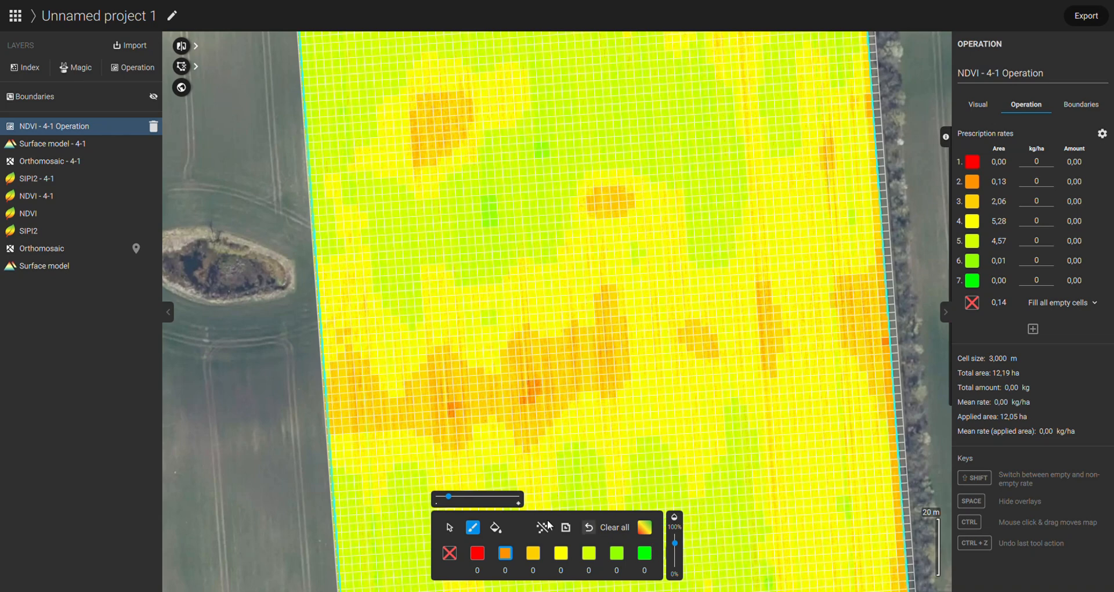
{"action": "left_click_drag", "start_coordinate": [672, 544], "coordinate": [674, 533]}
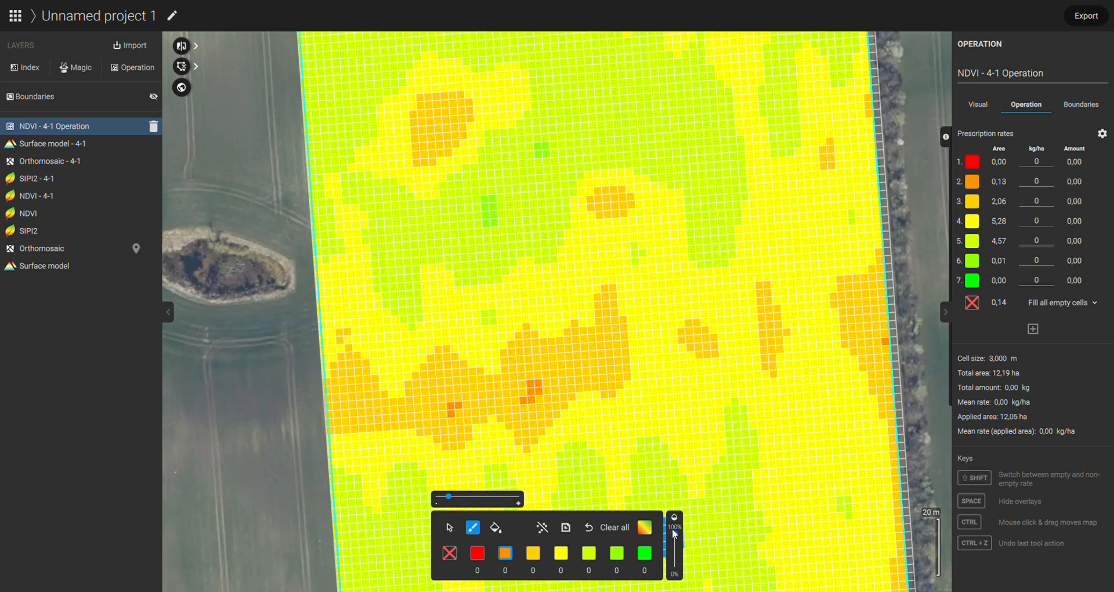
{"action": "left_click", "coordinate": [561, 553]}
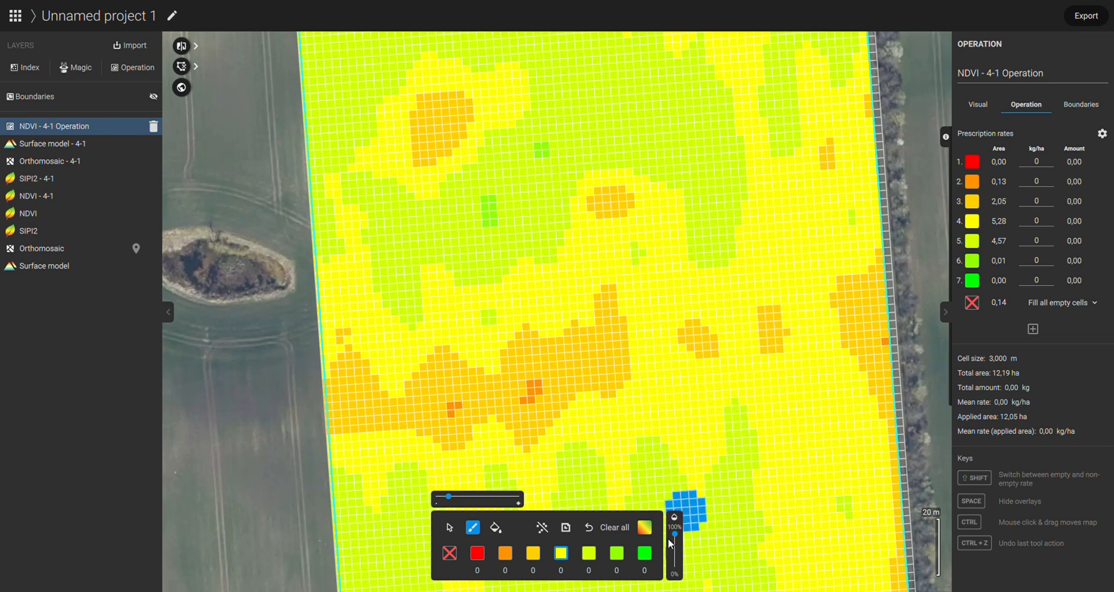
{"action": "mouse_move", "coordinate": [674, 534]}
{"action": "left_mouse_down"}
{"action": "mouse_move", "coordinate": [673, 548]}
{"action": "mouse_move", "coordinate": [674, 530]}
{"action": "left_mouse_up"}
Step: Make the grid semi-transparent over the area north of the pond to compare its zones with the NDVI map
{"action": "scroll", "coordinate": [923, 212], "scroll_direction": "down", "scroll_amount": 1}
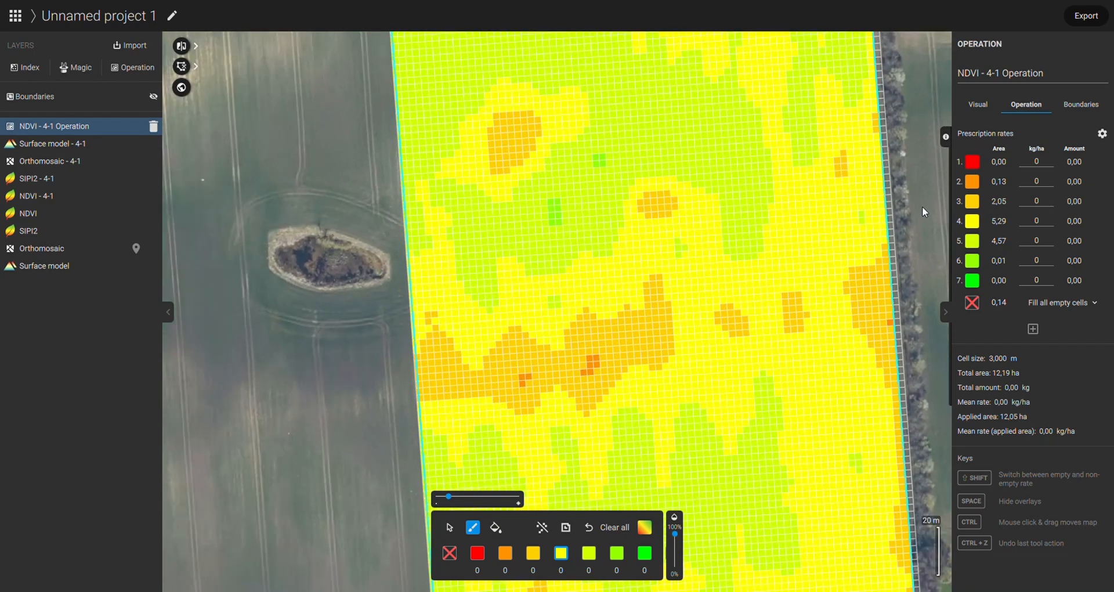
{"action": "left_click_drag", "start_coordinate": [914, 283], "coordinate": [893, 472]}
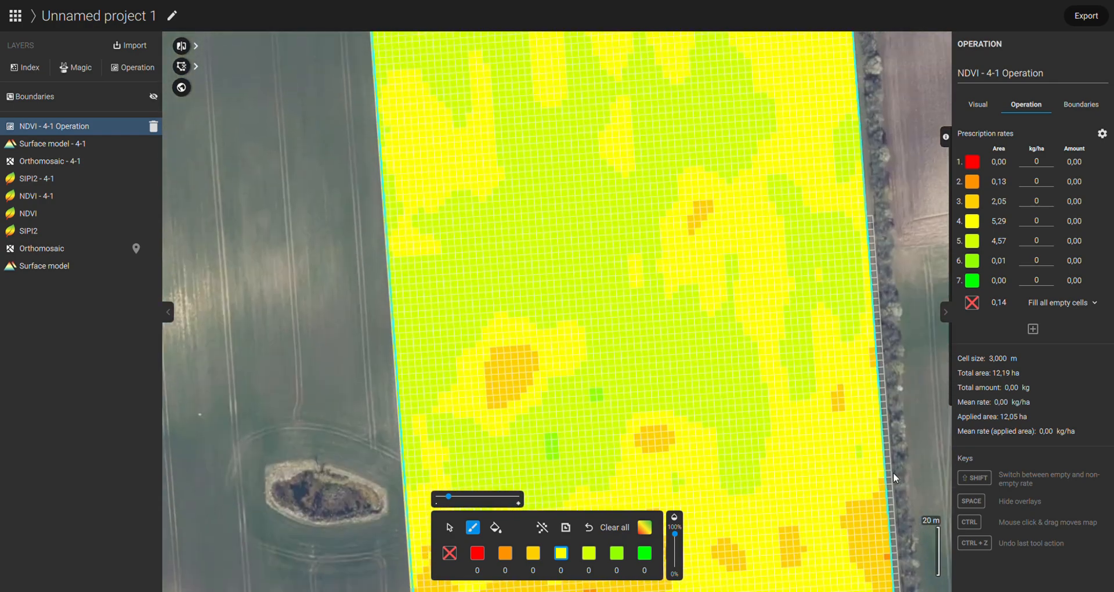
{"action": "left_click_drag", "start_coordinate": [675, 532], "coordinate": [675, 554]}
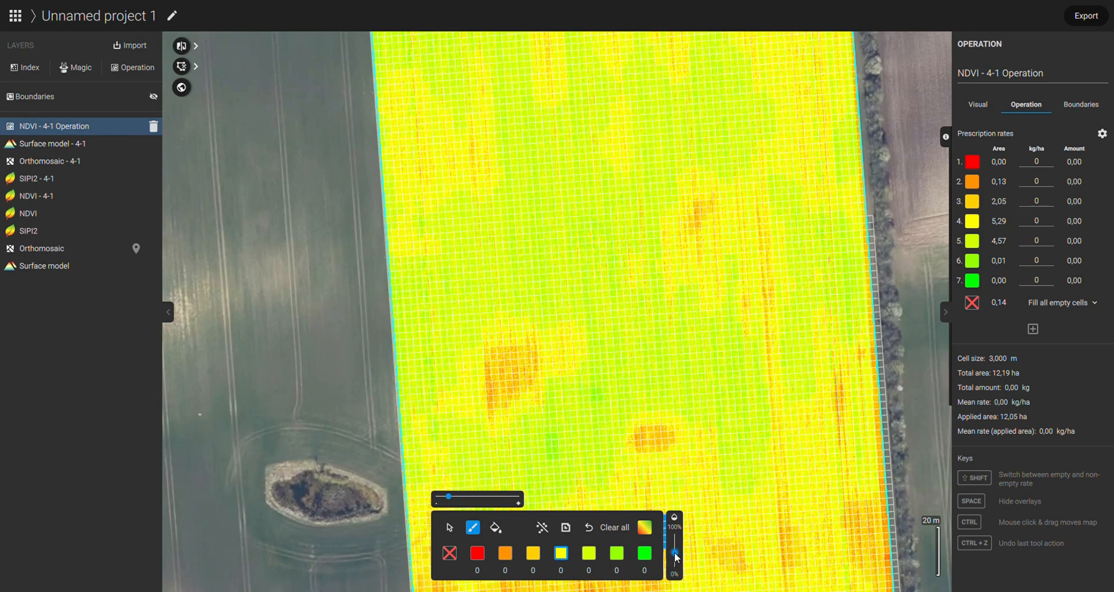
Step: Raise the grid opacity and brush rate zone 3 over a small weak patch in the field's northern part with the smallest brush
{"action": "mouse_move", "coordinate": [921, 144]}
{"action": "left_mouse_down"}
{"action": "mouse_move", "coordinate": [904, 267]}
{"action": "mouse_move", "coordinate": [851, 363]}
{"action": "left_mouse_up"}
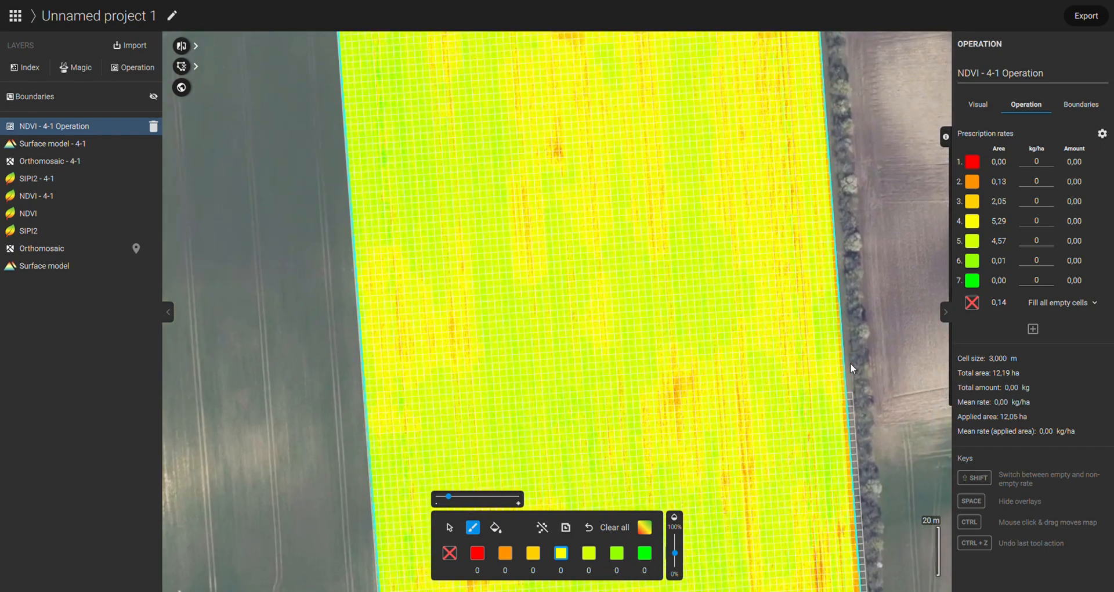
{"action": "left_click_drag", "start_coordinate": [673, 552], "coordinate": [681, 546]}
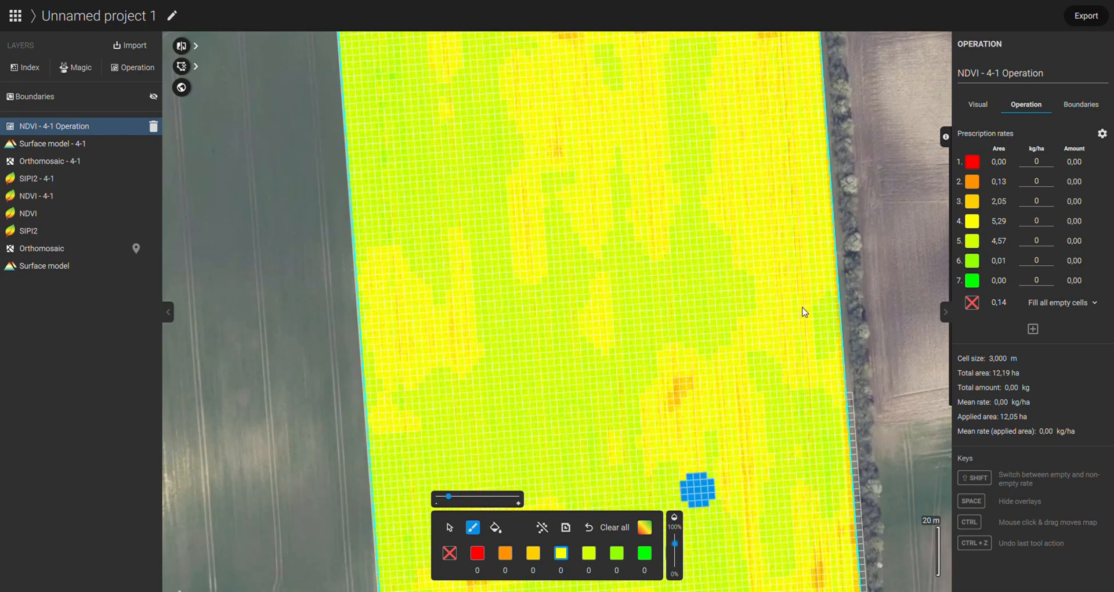
{"action": "left_click_drag", "start_coordinate": [879, 135], "coordinate": [862, 415]}
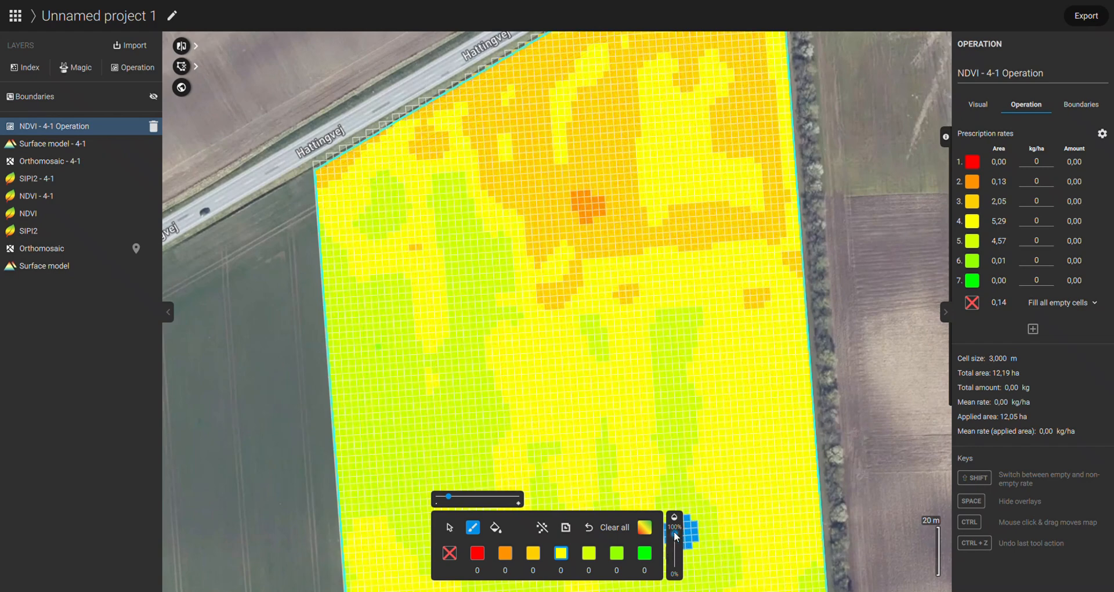
{"action": "left_click", "coordinate": [530, 557]}
{"action": "mouse_move", "coordinate": [547, 413]}
{"action": "left_mouse_down"}
{"action": "mouse_move", "coordinate": [535, 427]}
{"action": "mouse_move", "coordinate": [551, 432]}
{"action": "mouse_move", "coordinate": [542, 428]}
{"action": "mouse_move", "coordinate": [555, 418]}
{"action": "left_mouse_up"}
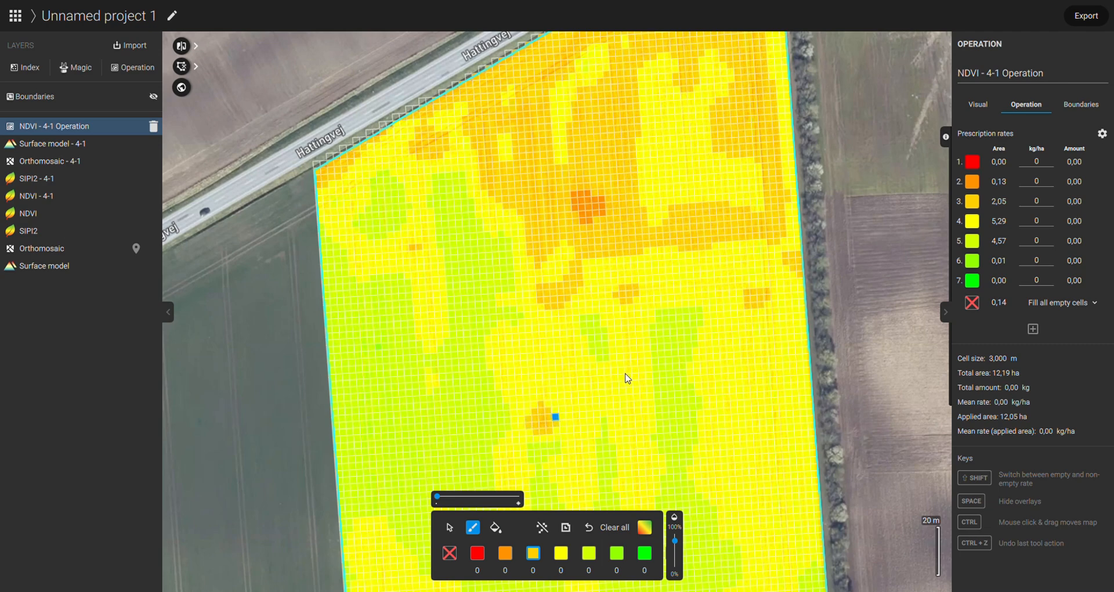
Step: Enlarge the brush and paint rate zone 5 over the large interior area at the field's northern end, inside the headland
{"action": "left_click_drag", "start_coordinate": [858, 169], "coordinate": [858, 346]}
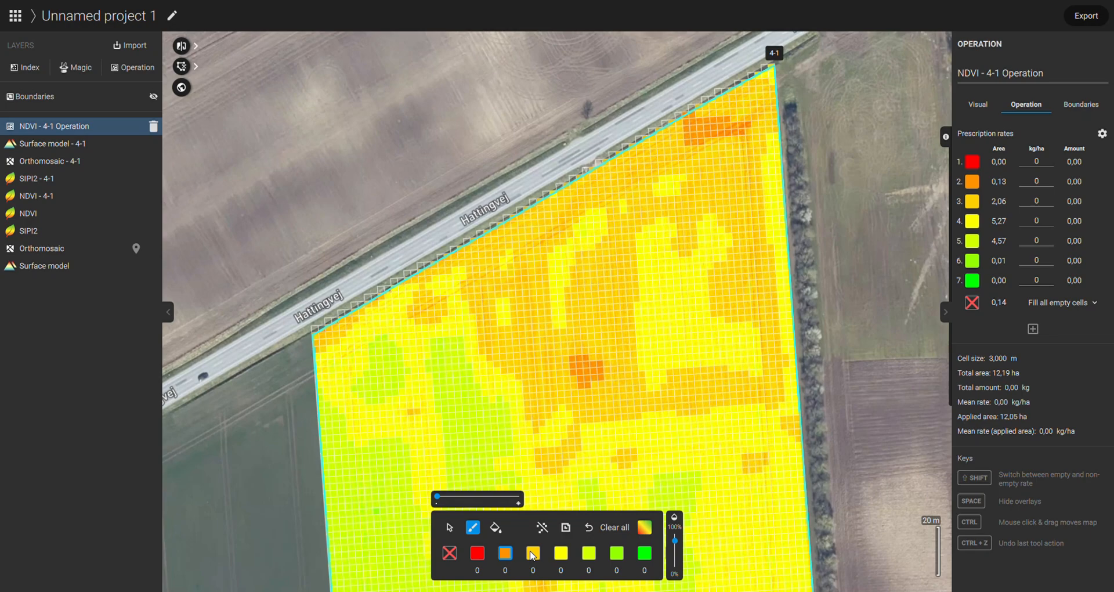
{"action": "left_click", "coordinate": [533, 553]}
{"action": "mouse_move", "coordinate": [905, 419]}
{"action": "left_mouse_down"}
{"action": "mouse_move", "coordinate": [887, 290]}
{"action": "mouse_move", "coordinate": [885, 365]}
{"action": "mouse_move", "coordinate": [871, 357]}
{"action": "left_mouse_up"}
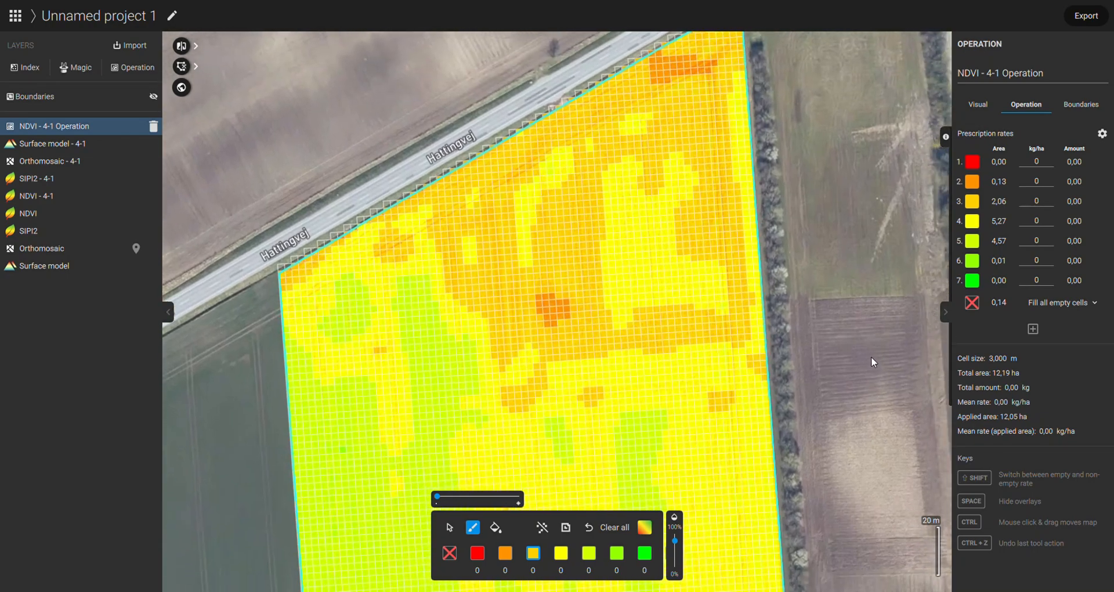
{"action": "left_click", "coordinate": [644, 554]}
{"action": "left_click", "coordinate": [616, 553]}
{"action": "left_click", "coordinate": [589, 553]}
{"action": "left_click_drag", "start_coordinate": [443, 500], "coordinate": [457, 497]}
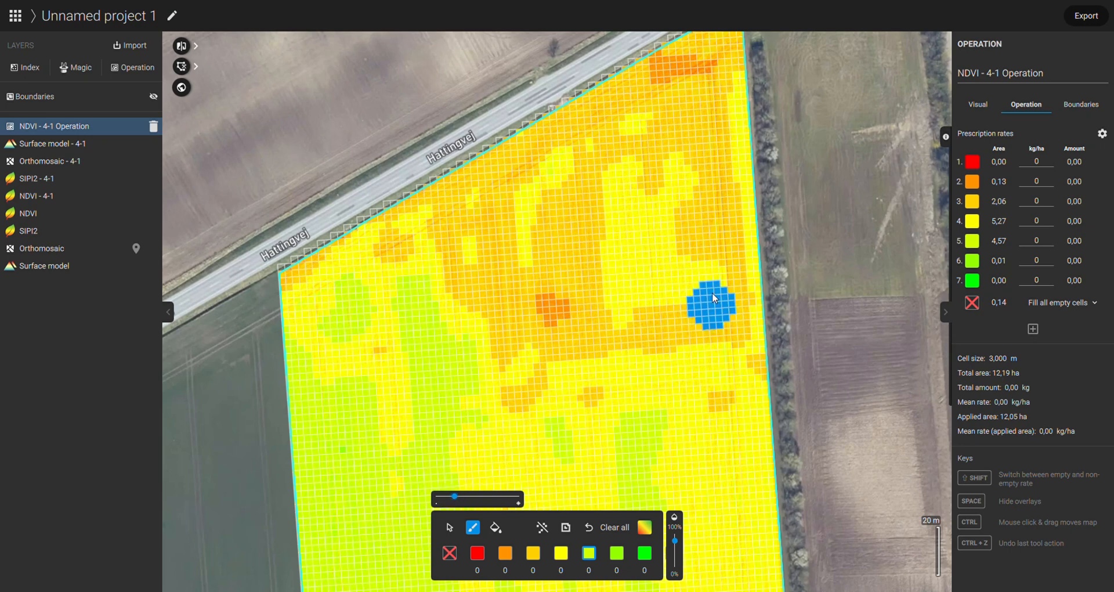
{"action": "mouse_move", "coordinate": [618, 169]}
{"action": "left_mouse_down"}
{"action": "mouse_move", "coordinate": [541, 249]}
{"action": "mouse_move", "coordinate": [582, 320]}
{"action": "mouse_move", "coordinate": [598, 253]}
{"action": "left_mouse_up"}
{"action": "mouse_move", "coordinate": [636, 197]}
{"action": "left_mouse_down"}
{"action": "mouse_move", "coordinate": [604, 231]}
{"action": "mouse_move", "coordinate": [673, 174]}
{"action": "mouse_move", "coordinate": [681, 230]}
{"action": "mouse_move", "coordinate": [641, 230]}
{"action": "left_mouse_up"}
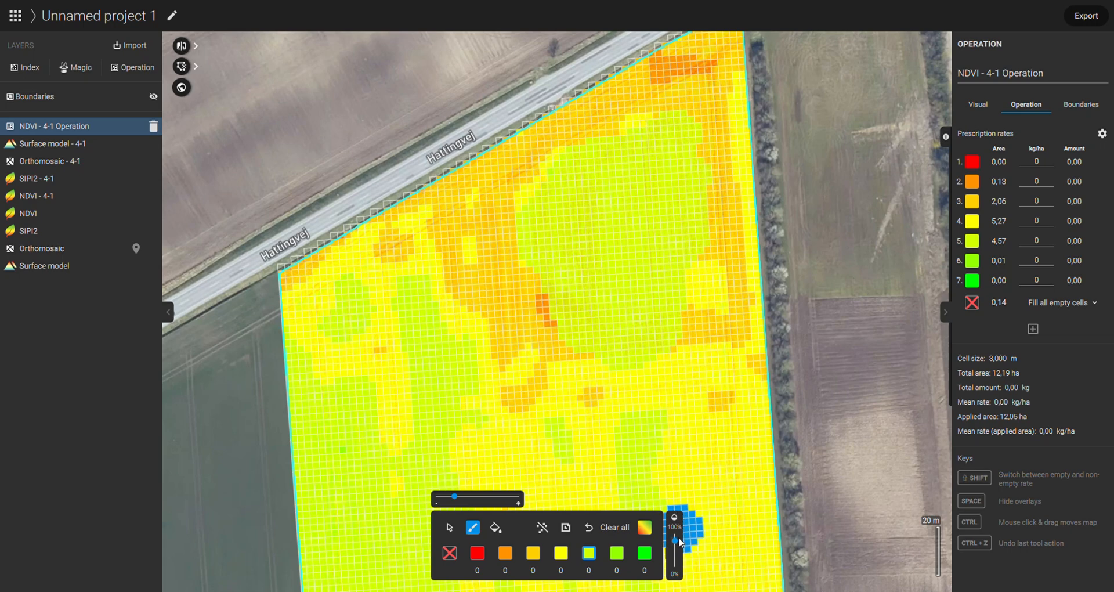
Step: Lower the grid opacity to follow the NDVI map and extend rate zone 5 over the rest of the northern interior
{"action": "left_click_drag", "start_coordinate": [678, 537], "coordinate": [676, 567]}
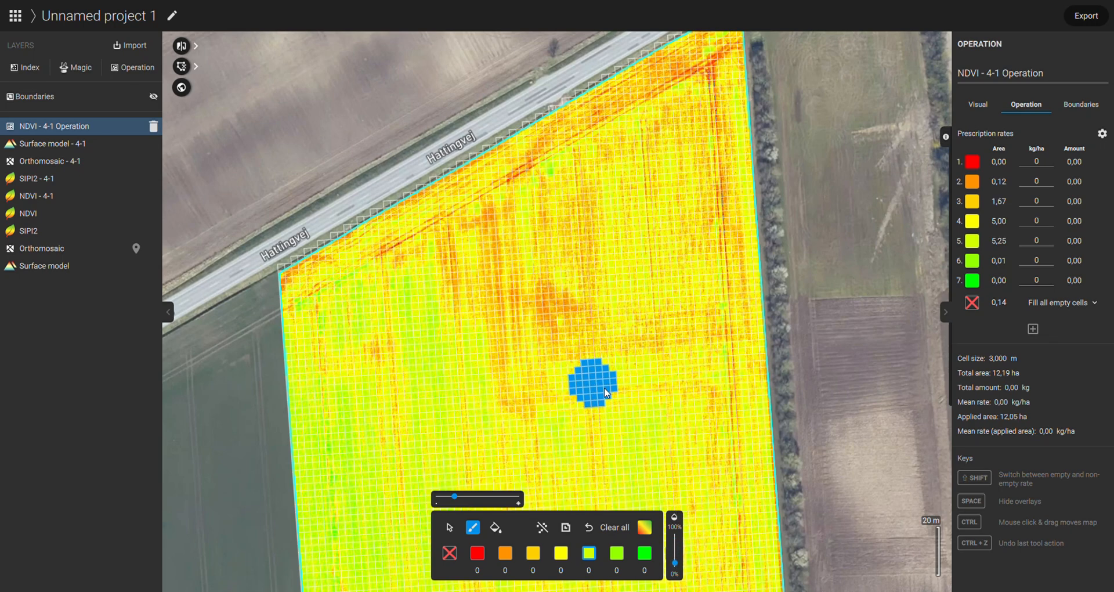
{"action": "mouse_move", "coordinate": [606, 397]}
{"action": "left_mouse_down"}
{"action": "mouse_move", "coordinate": [670, 385]}
{"action": "mouse_move", "coordinate": [683, 402]}
{"action": "left_mouse_up"}
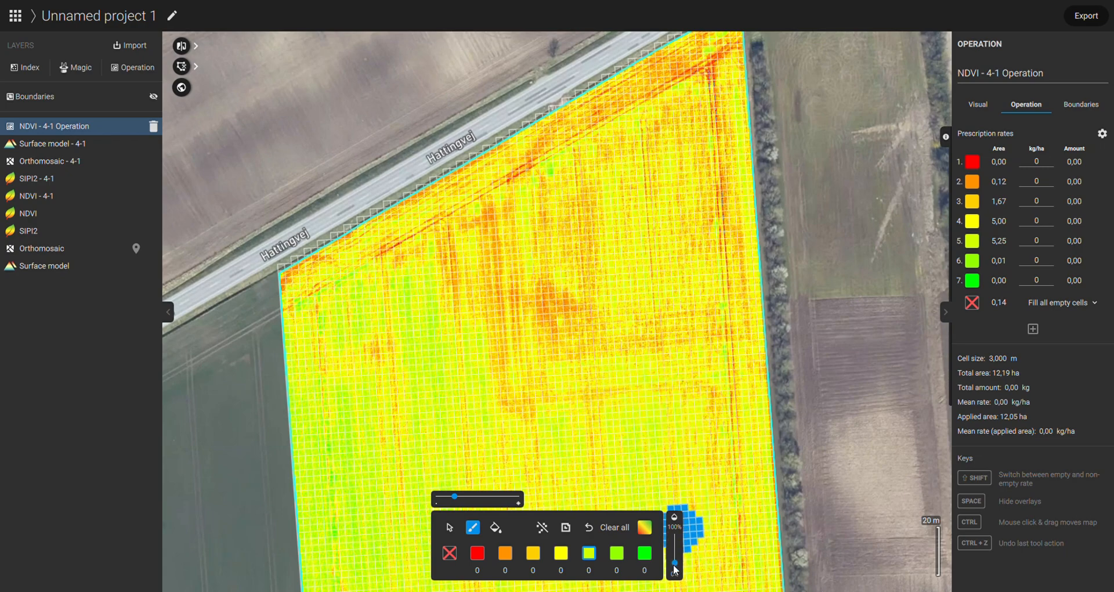
{"action": "left_click_drag", "start_coordinate": [670, 568], "coordinate": [677, 554]}
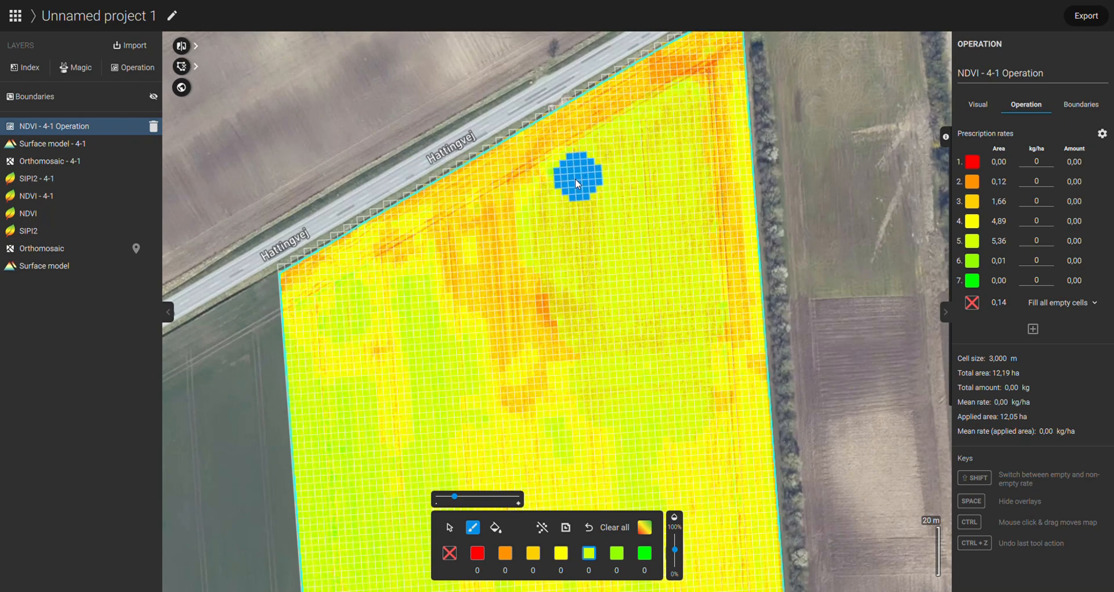
{"action": "mouse_move", "coordinate": [617, 162]}
{"action": "left_mouse_down"}
{"action": "mouse_move", "coordinate": [604, 157]}
{"action": "mouse_move", "coordinate": [543, 209]}
{"action": "left_mouse_up"}
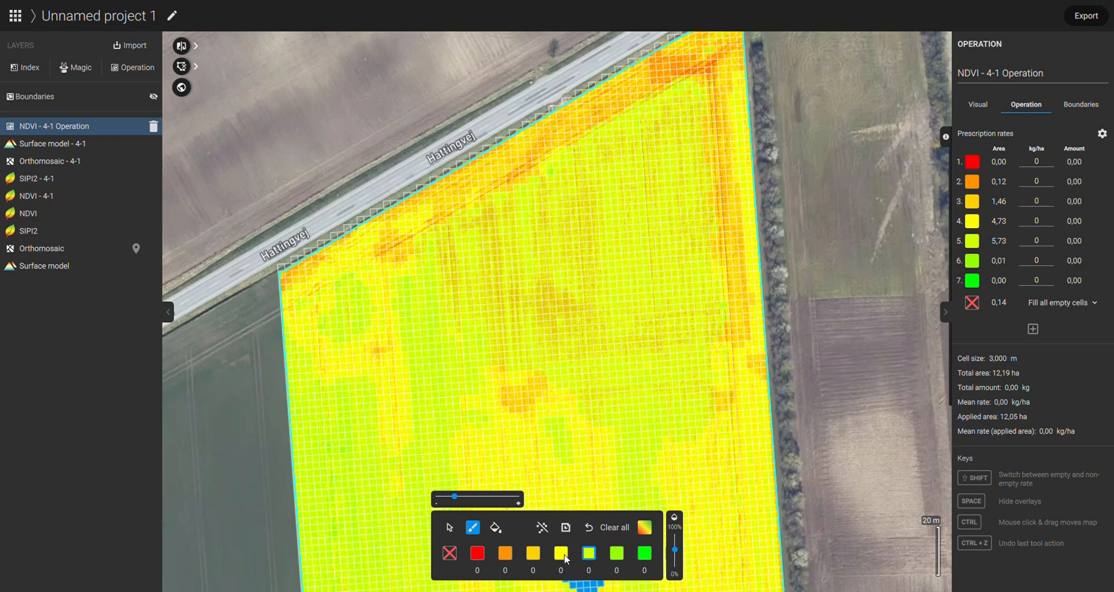
Step: Brush rate zone 3 over the weak spot in the northern interior and rate zone 4 over the streaks to its west
{"action": "left_click", "coordinate": [533, 553]}
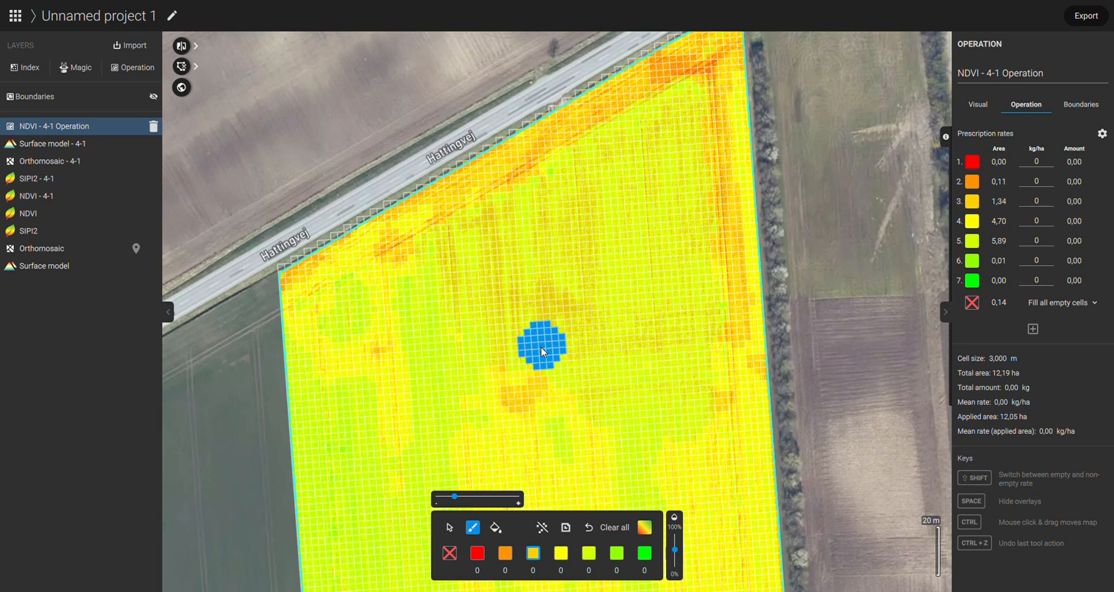
{"action": "left_click", "coordinate": [552, 304]}
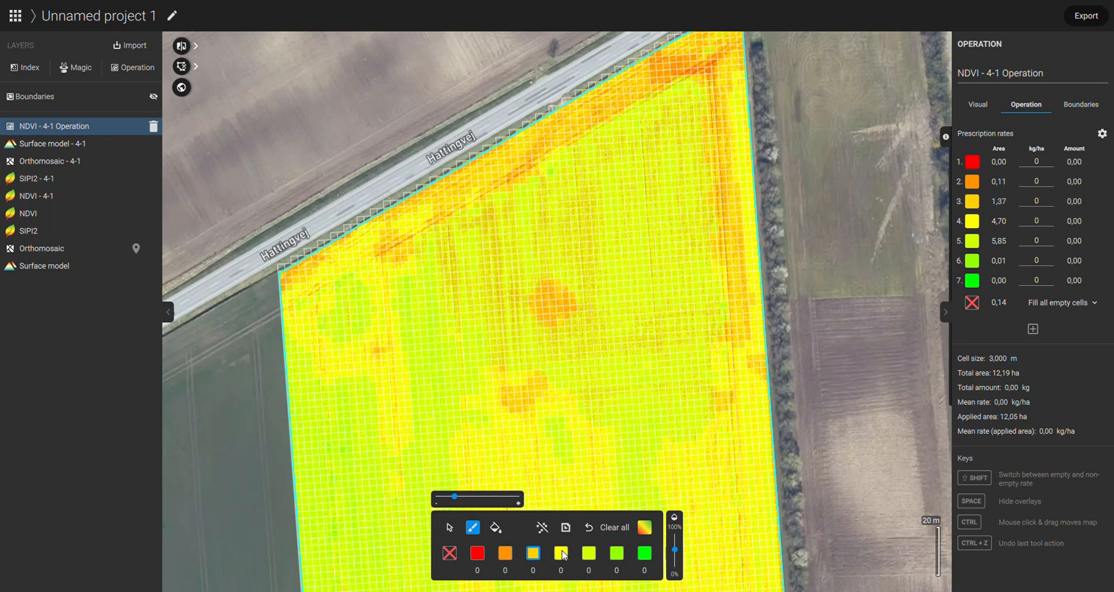
{"action": "left_click", "coordinate": [559, 554]}
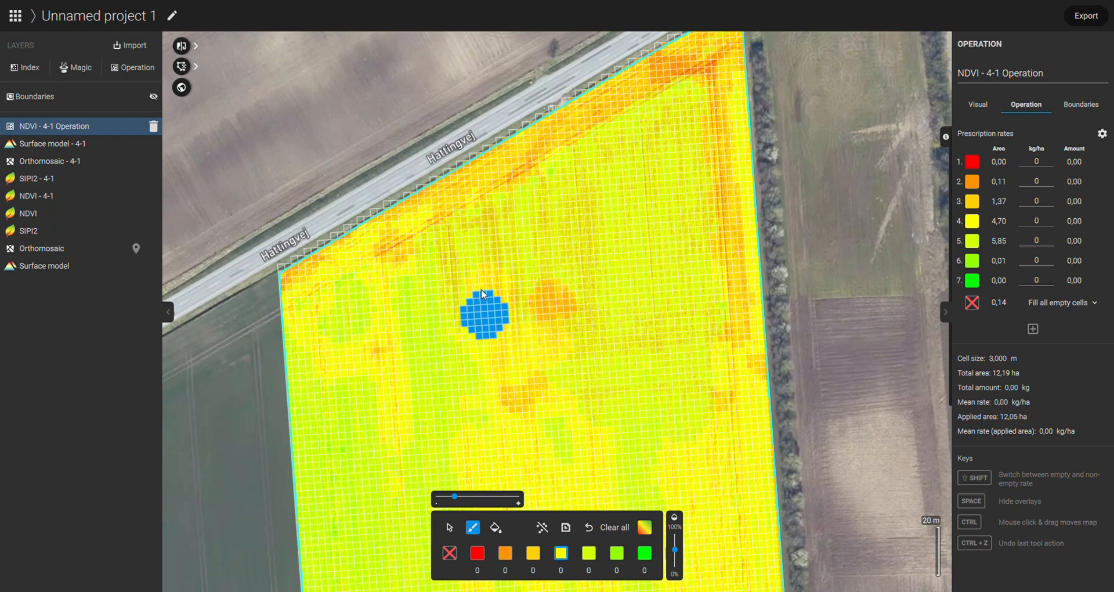
{"action": "left_click", "coordinate": [491, 229]}
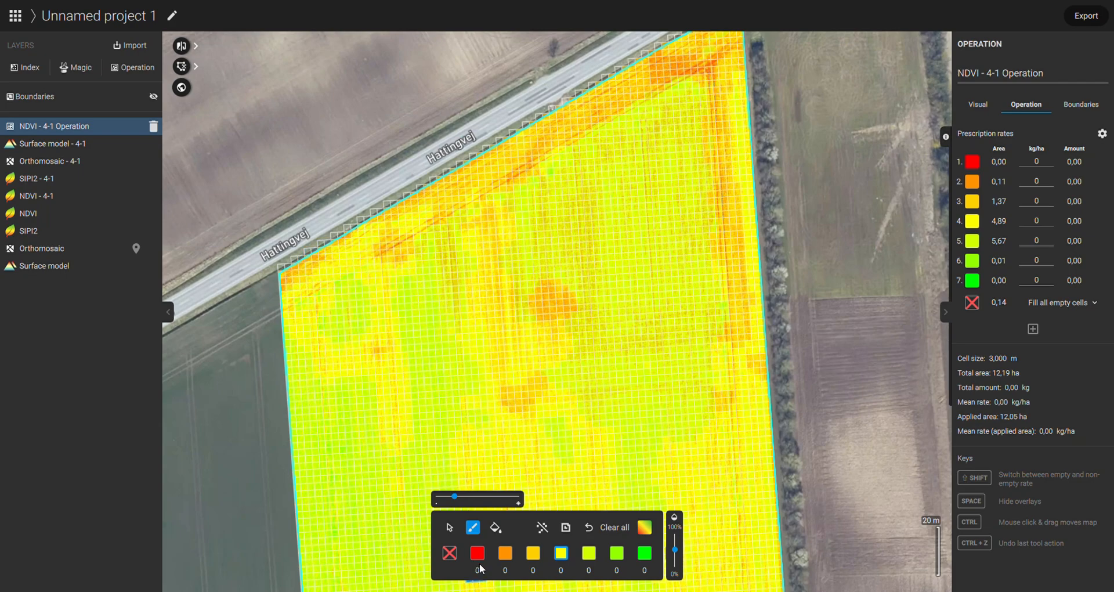
Step: Brush rate zone 3 along the northern headland by the road and rate zone 2 over the weak patch near the northeast corner
{"action": "left_click", "coordinate": [533, 553]}
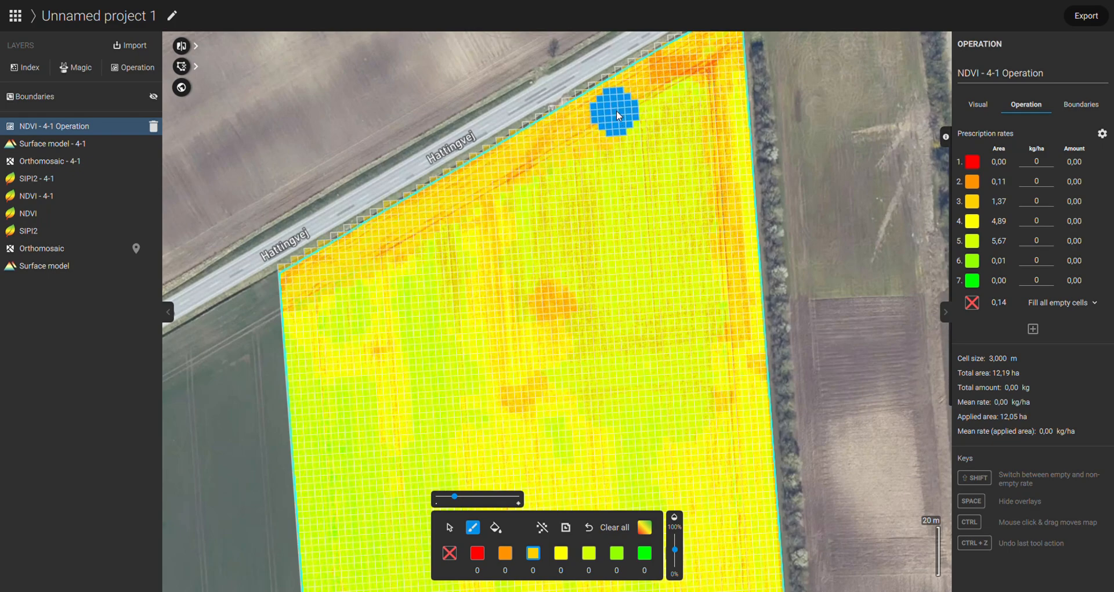
{"action": "left_click_drag", "start_coordinate": [683, 142], "coordinate": [649, 132]}
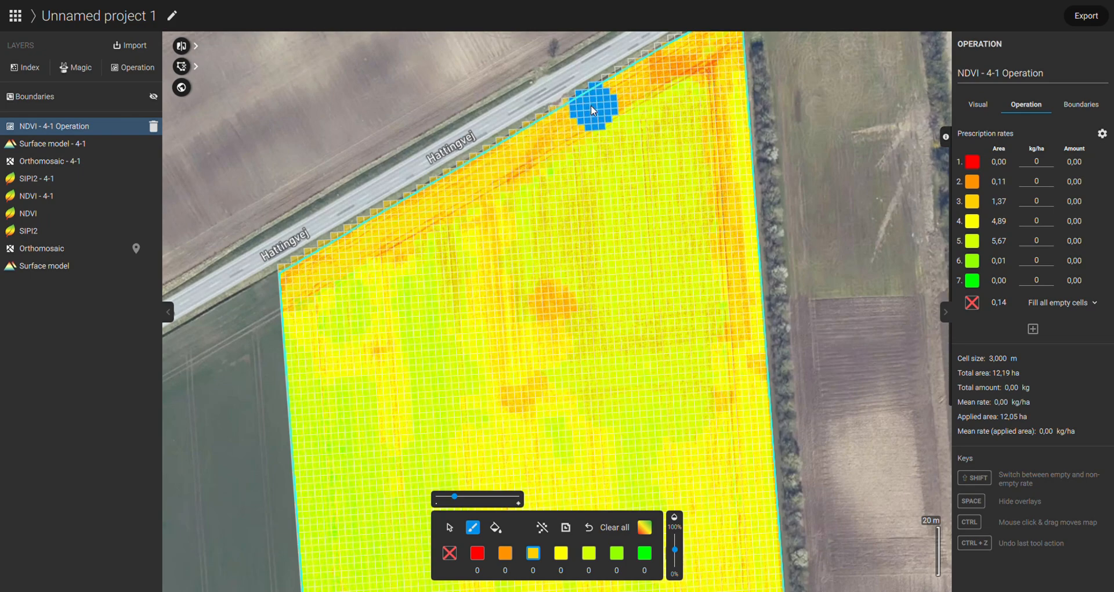
{"action": "left_click_drag", "start_coordinate": [833, 121], "coordinate": [775, 243]}
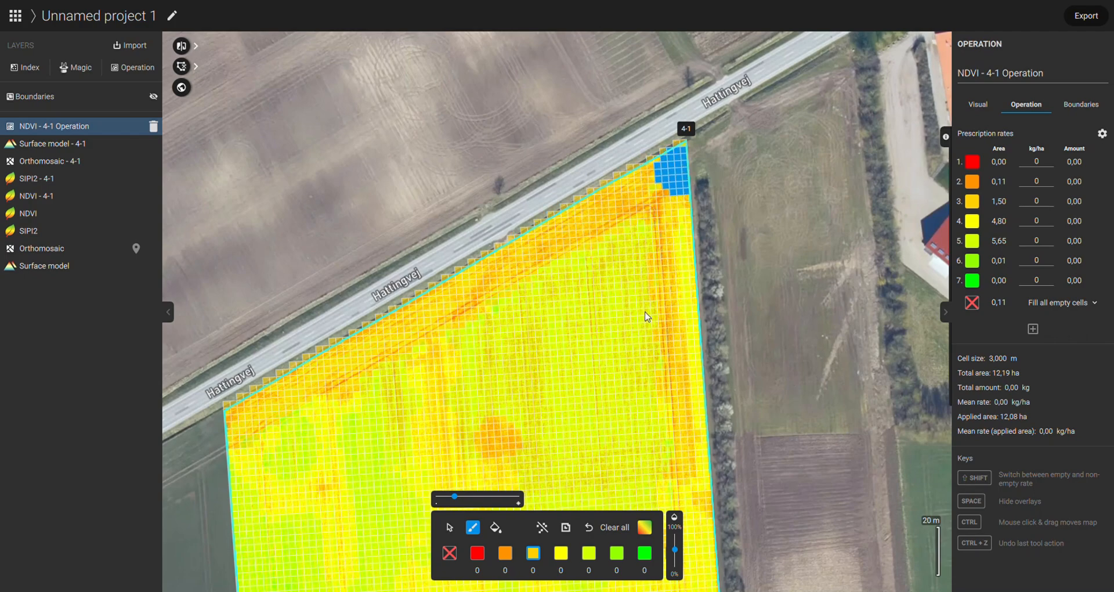
{"action": "left_click", "coordinate": [504, 552]}
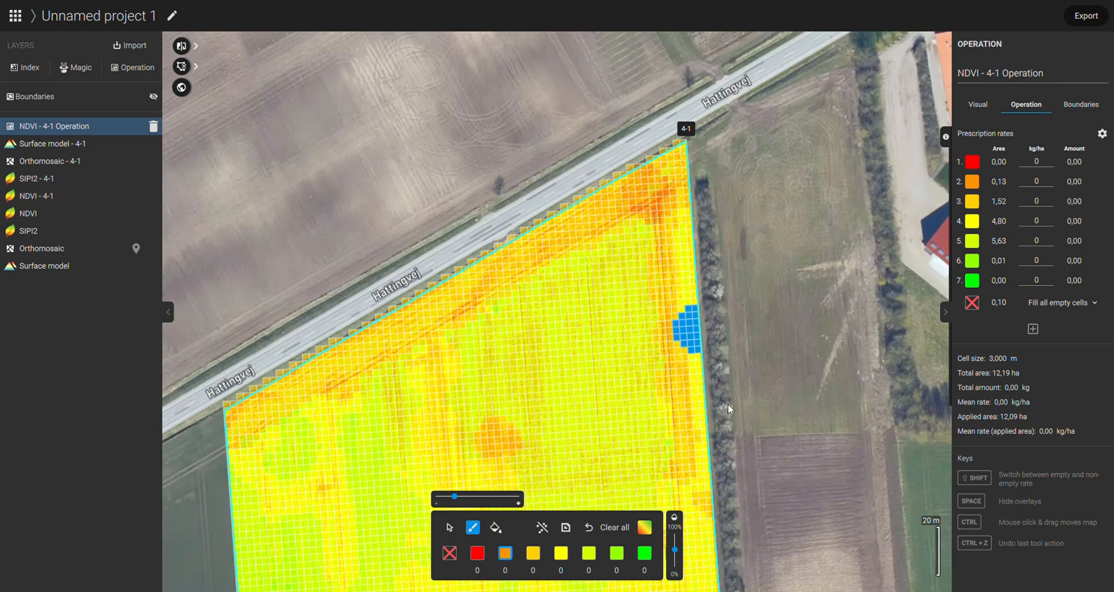
{"action": "left_click_drag", "start_coordinate": [785, 389], "coordinate": [849, 255]}
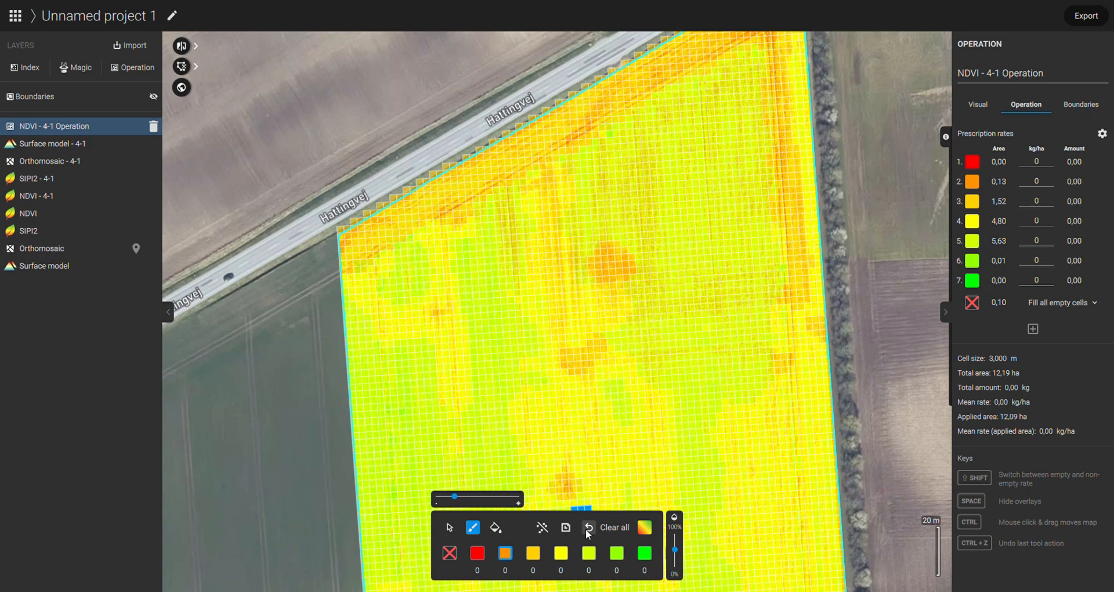
{"action": "left_click_drag", "start_coordinate": [932, 134], "coordinate": [895, 274]}
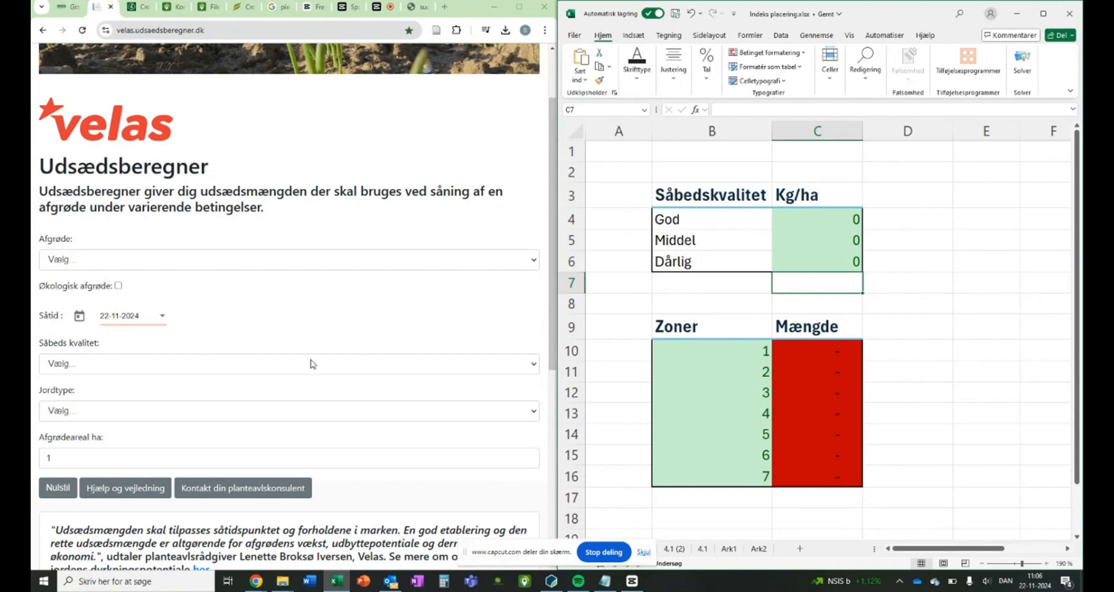
Step: In the Velas Udsædsberegner, choose Vinterbyg as the crop and set the sowing date to 16-09-2024
{"action": "left_click", "coordinate": [153, 264]}
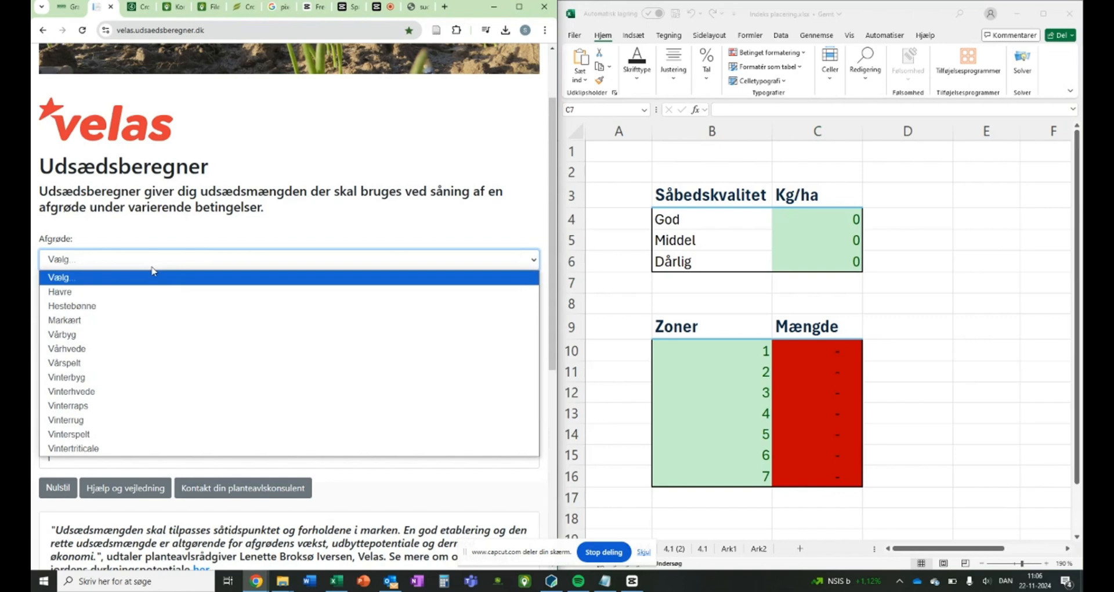
{"action": "left_click", "coordinate": [112, 383]}
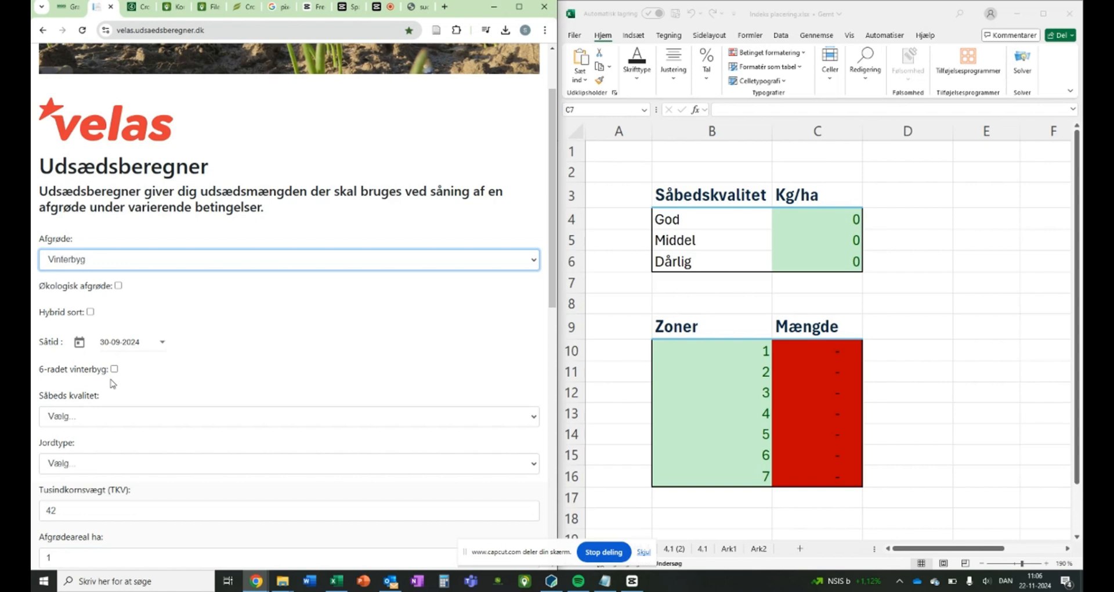
{"action": "left_click", "coordinate": [158, 348]}
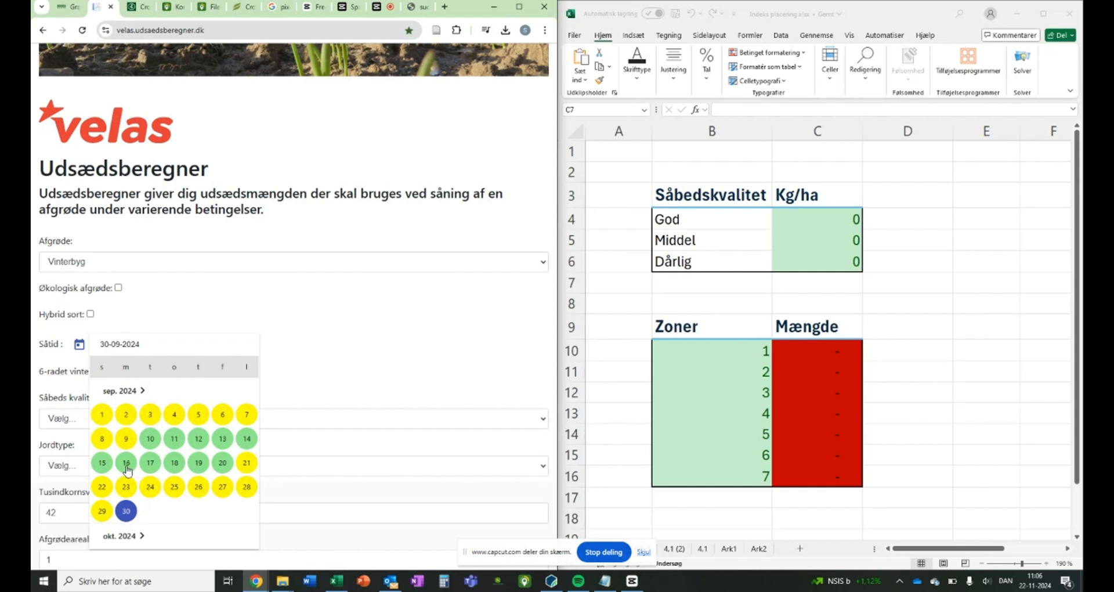
{"action": "left_click", "coordinate": [127, 466]}
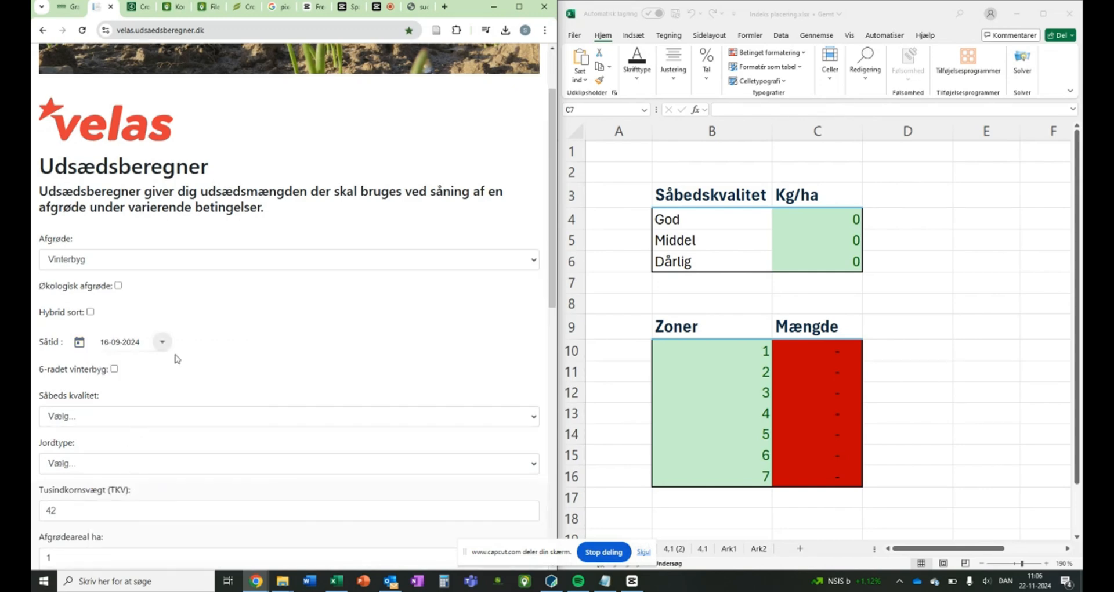
Step: Set the seedbed quality to God and the soil type to Middel in the seed calculator
{"action": "scroll", "coordinate": [176, 355], "scroll_direction": "down", "scroll_amount": 2}
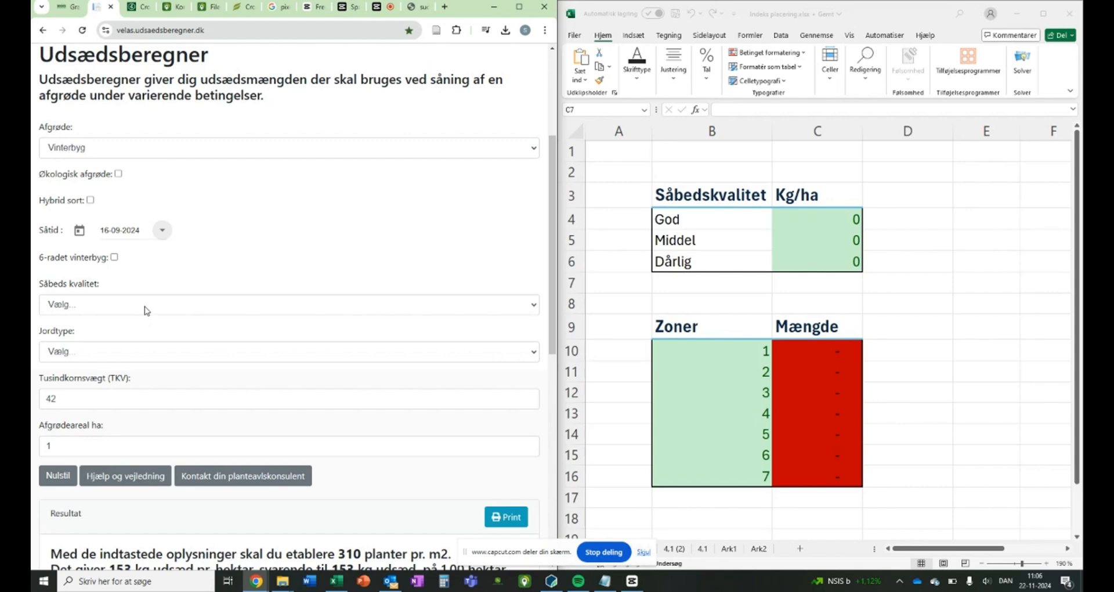
{"action": "left_click", "coordinate": [145, 305]}
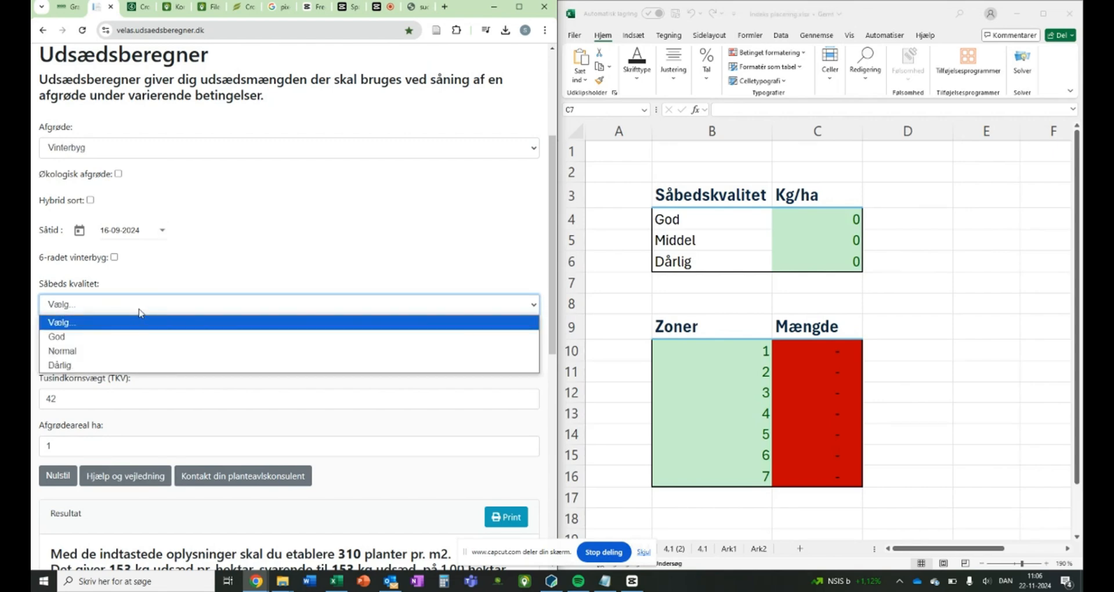
{"action": "left_click", "coordinate": [60, 336]}
{"action": "left_click", "coordinate": [81, 351]}
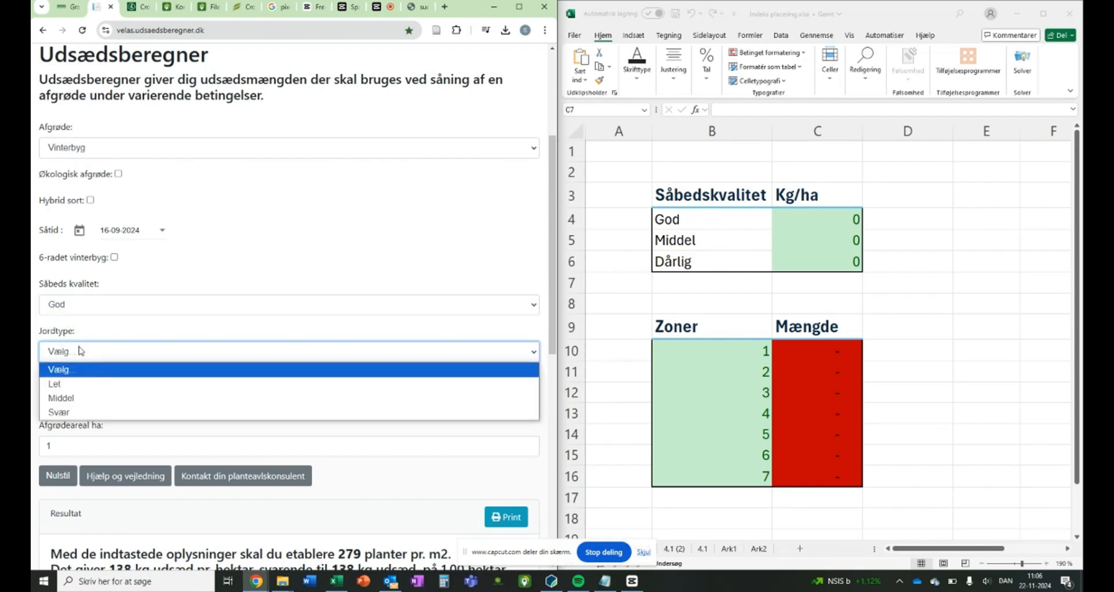
{"action": "left_click", "coordinate": [68, 400]}
Step: Set the thousand-kernel weight (TKV) to 50 and bring the calculated seed rate into view
{"action": "left_click", "coordinate": [98, 399]}
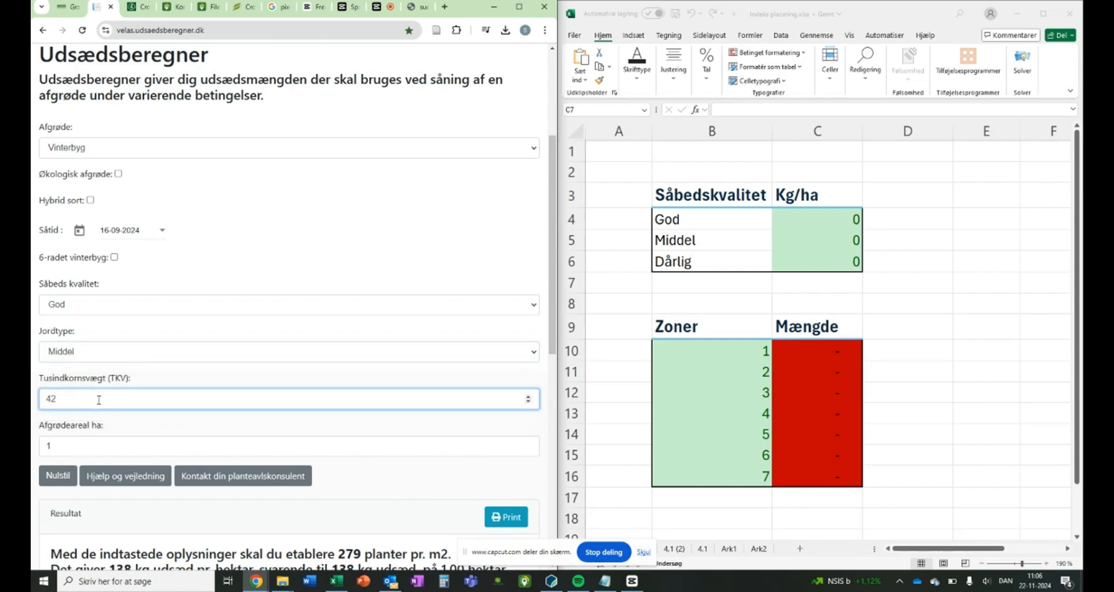
{"action": "key", "text": "BackSpace"}
{"action": "key", "text": "BackSpace"}
{"action": "type", "text": "50"}
{"action": "scroll", "coordinate": [108, 399], "scroll_direction": "down", "scroll_amount": 2}
{"action": "left_click", "coordinate": [352, 408]}
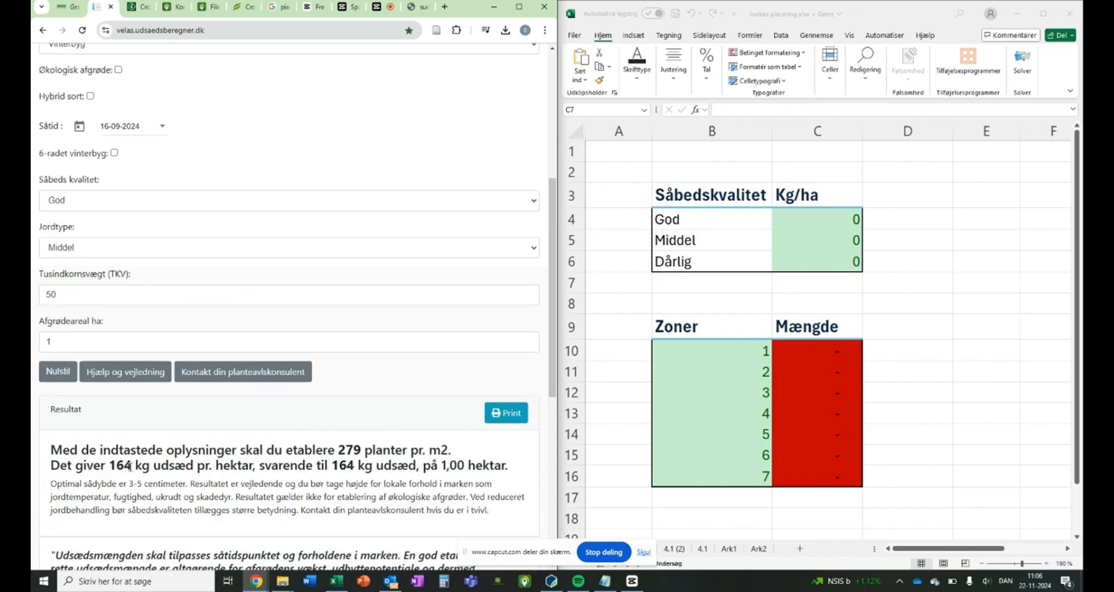
Step: Enter 164 kg/ha for the God seedbed quality in cell C4 of the Excel sheet and return to the seed calculator
{"action": "left_click", "coordinate": [828, 218]}
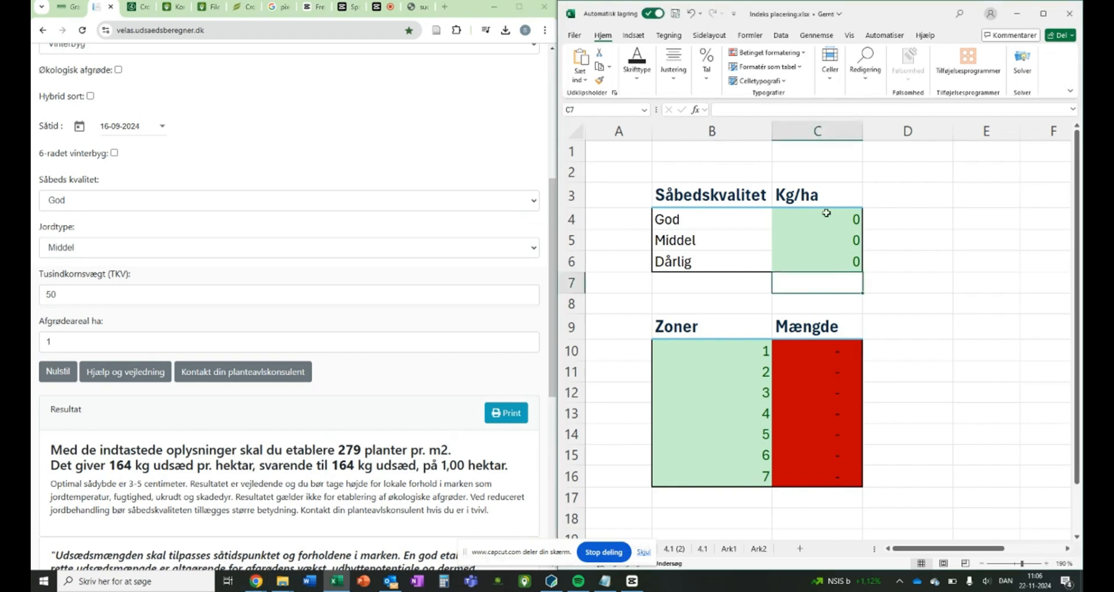
{"action": "type", "text": "164"}
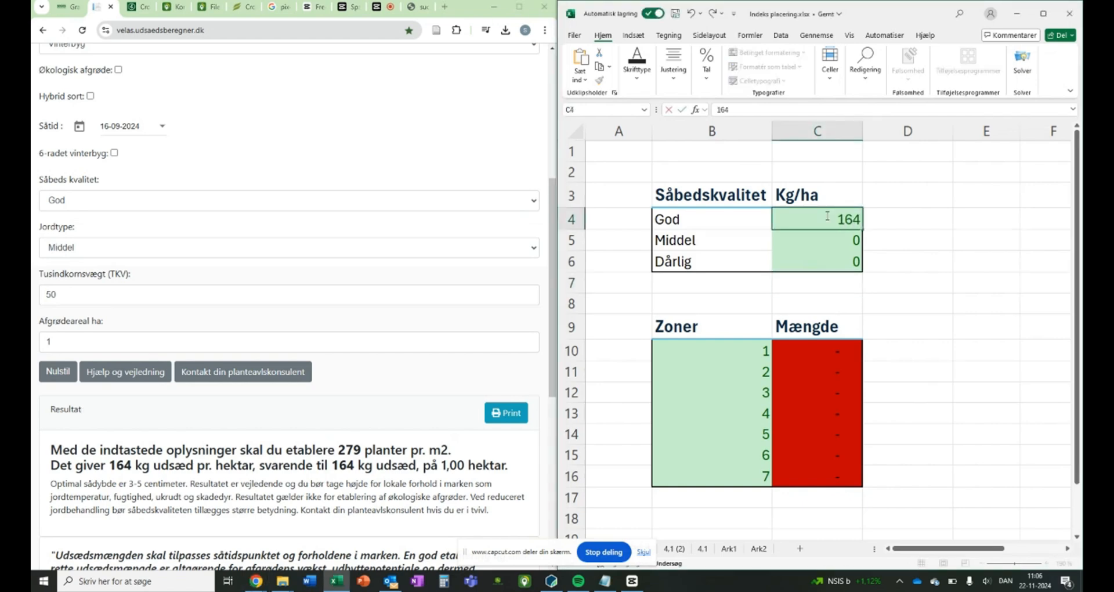
{"action": "key", "text": "Return"}
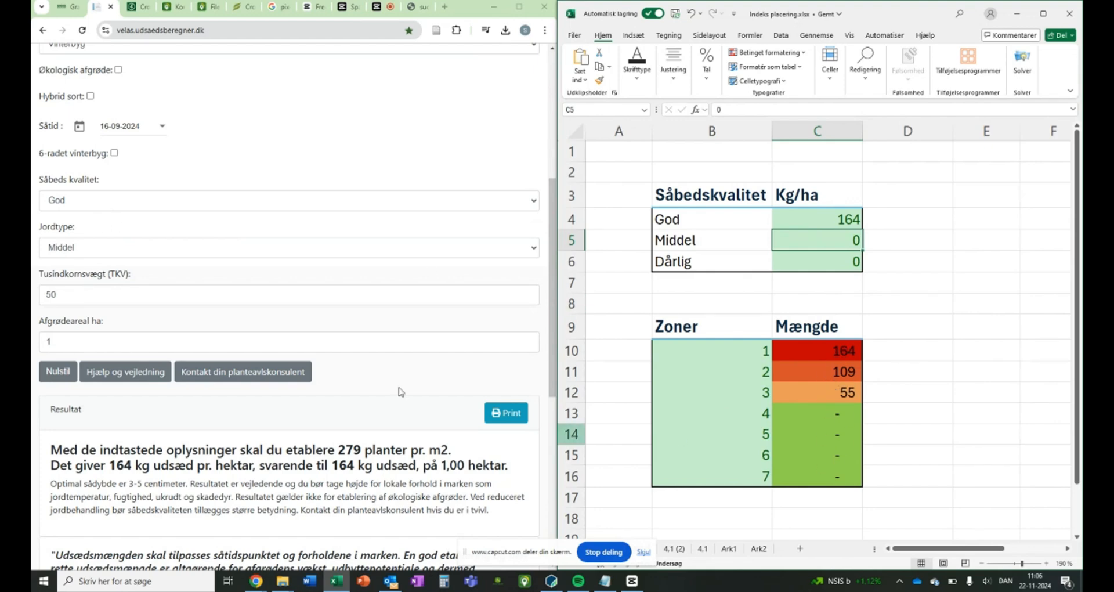
{"action": "left_click", "coordinate": [106, 235]}
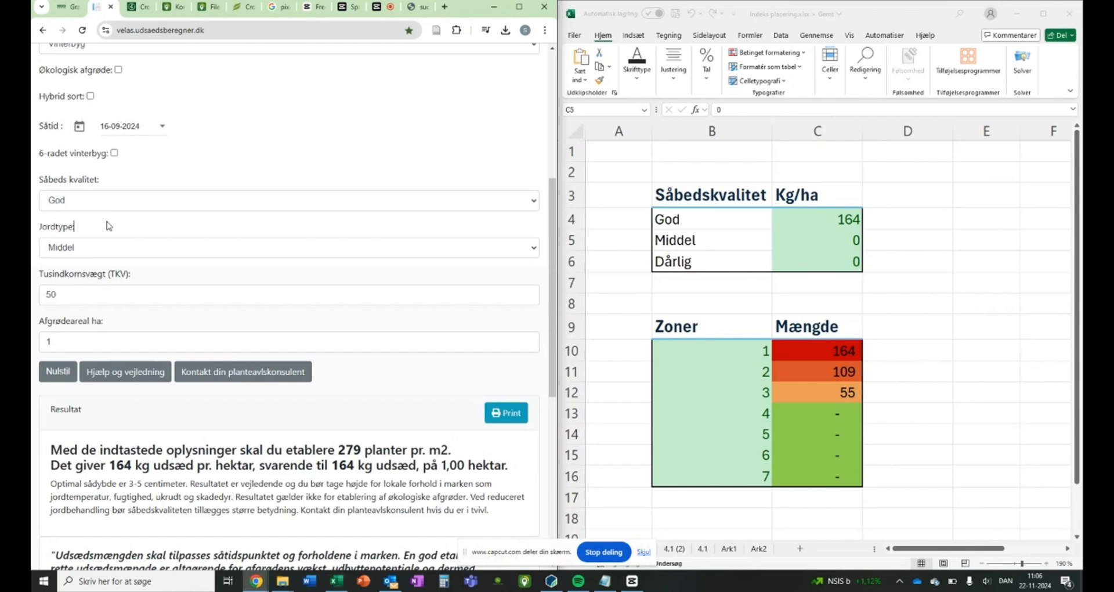
Step: Change the seedbed quality to Normal in the seed calculator and bring the calculated seed rate into view
{"action": "scroll", "coordinate": [120, 198], "scroll_direction": "up", "scroll_amount": 1}
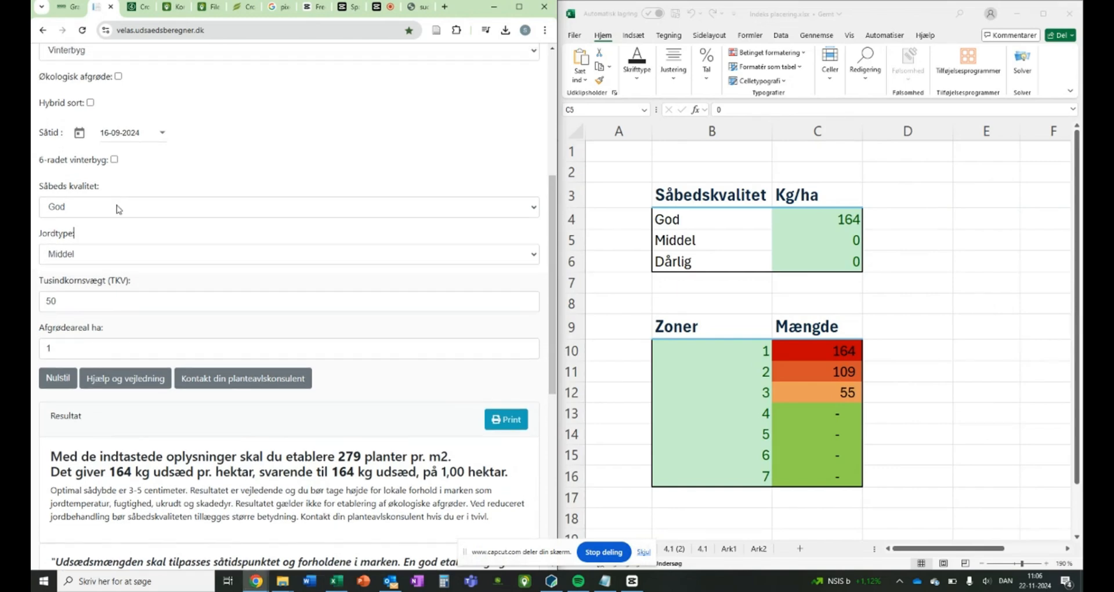
{"action": "left_click", "coordinate": [117, 208]}
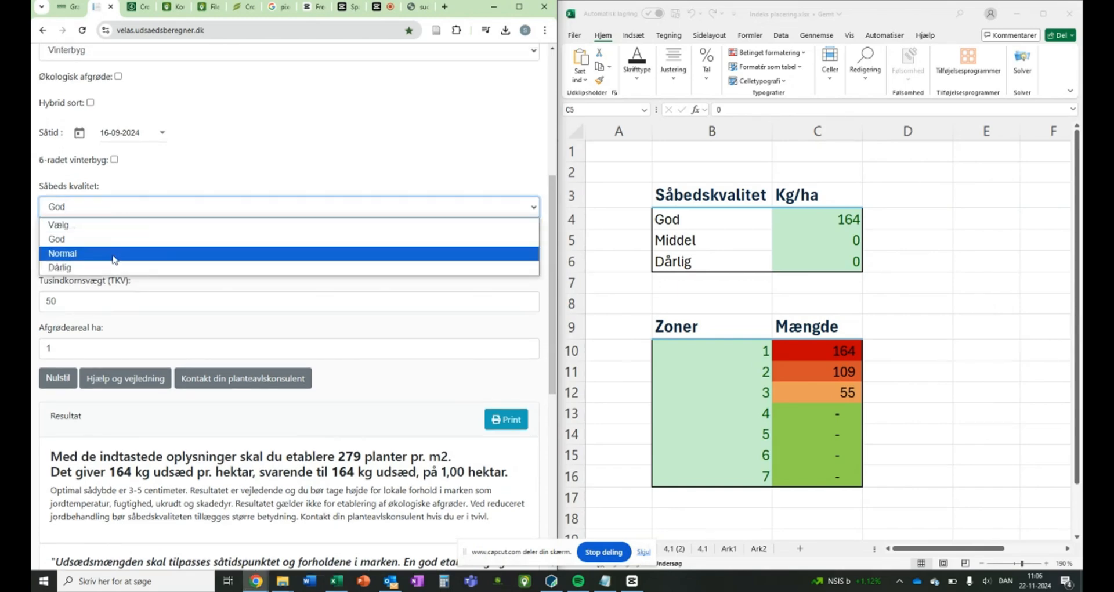
{"action": "left_click", "coordinate": [114, 254]}
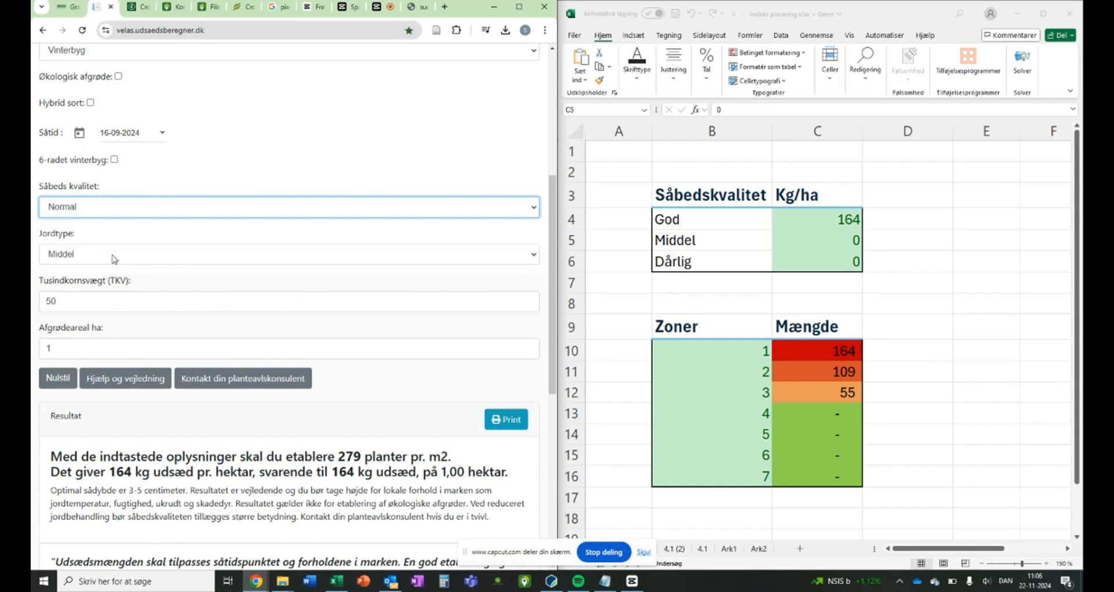
{"action": "scroll", "coordinate": [91, 266], "scroll_direction": "down", "scroll_amount": 1}
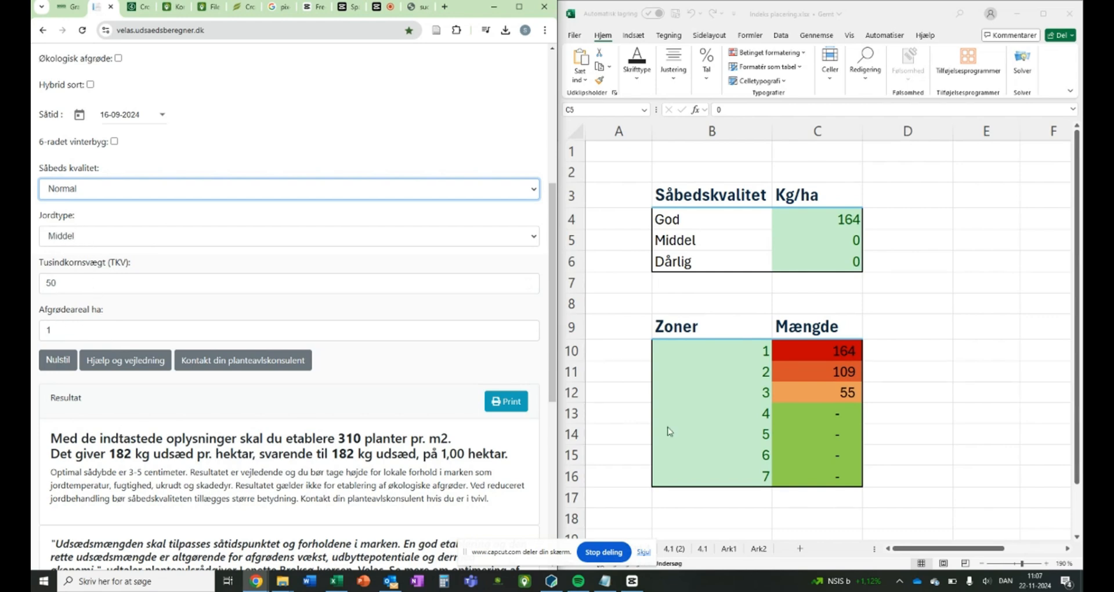
Step: Enter 182 kg/ha for the Middel seedbed quality in cell C5 of the Excel sheet
{"action": "left_click", "coordinate": [838, 241]}
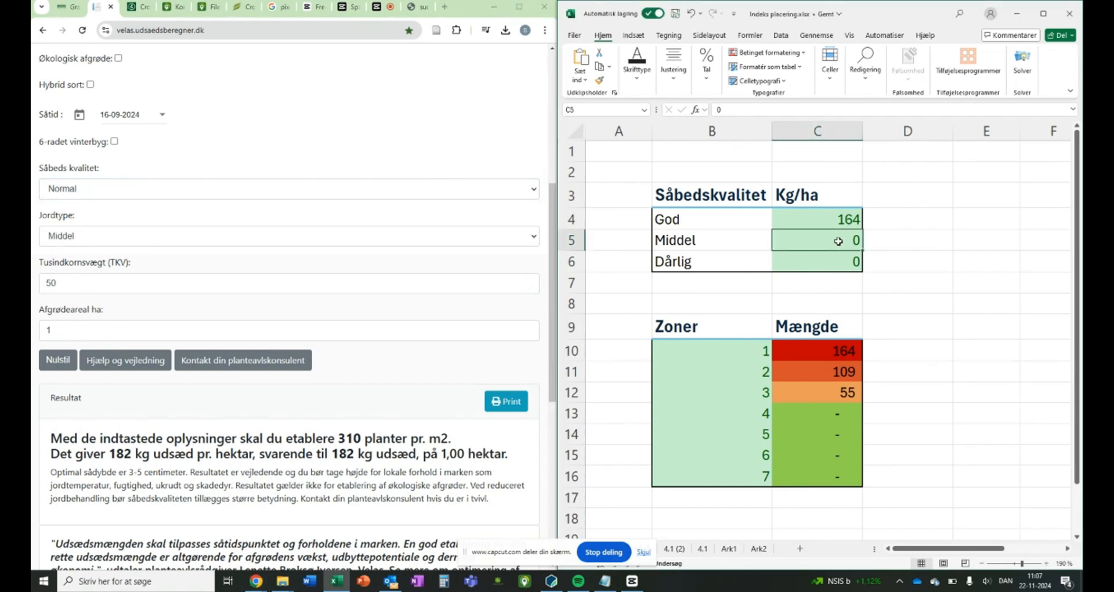
{"action": "type", "text": "18"}
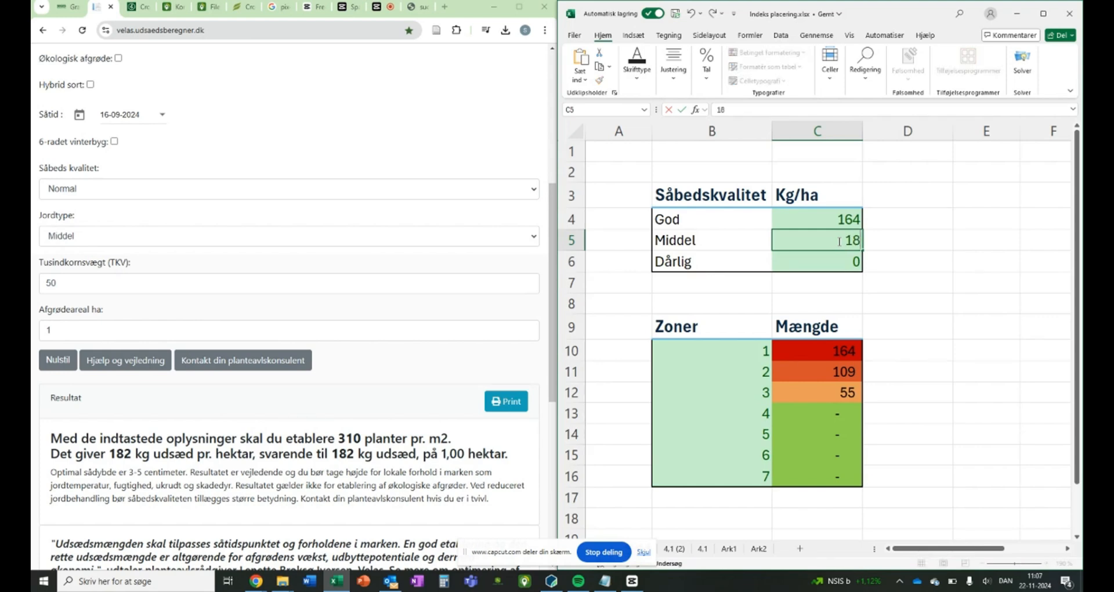
{"action": "type", "text": "2"}
{"action": "key", "text": "Return"}
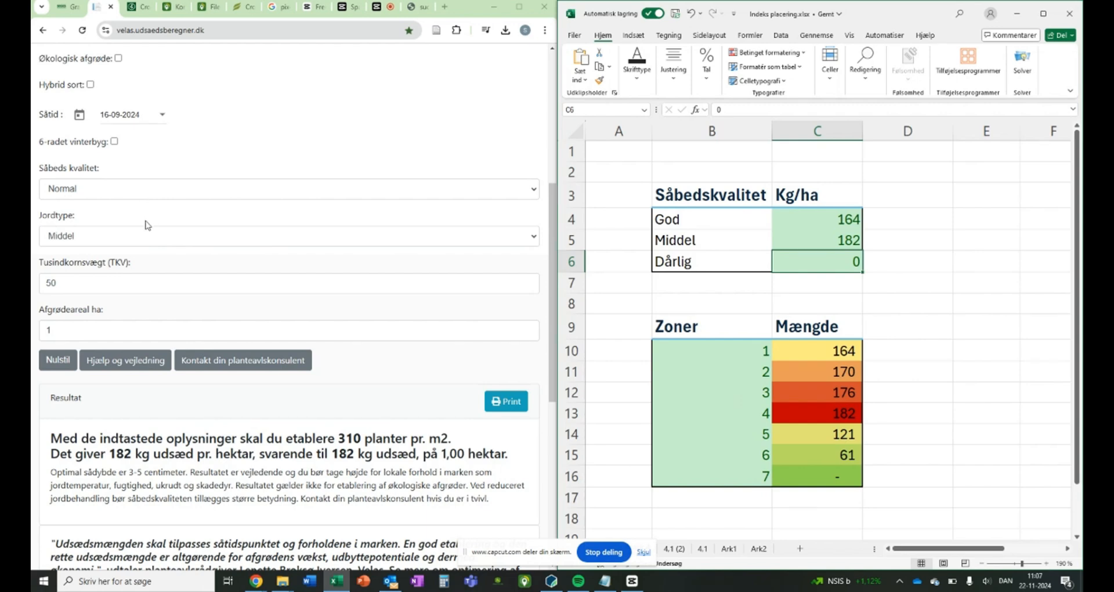
Step: Set the seedbed quality to Dårlig and the soil type to Svær in the seed calculator
{"action": "left_click", "coordinate": [153, 192]}
{"action": "left_click", "coordinate": [108, 249]}
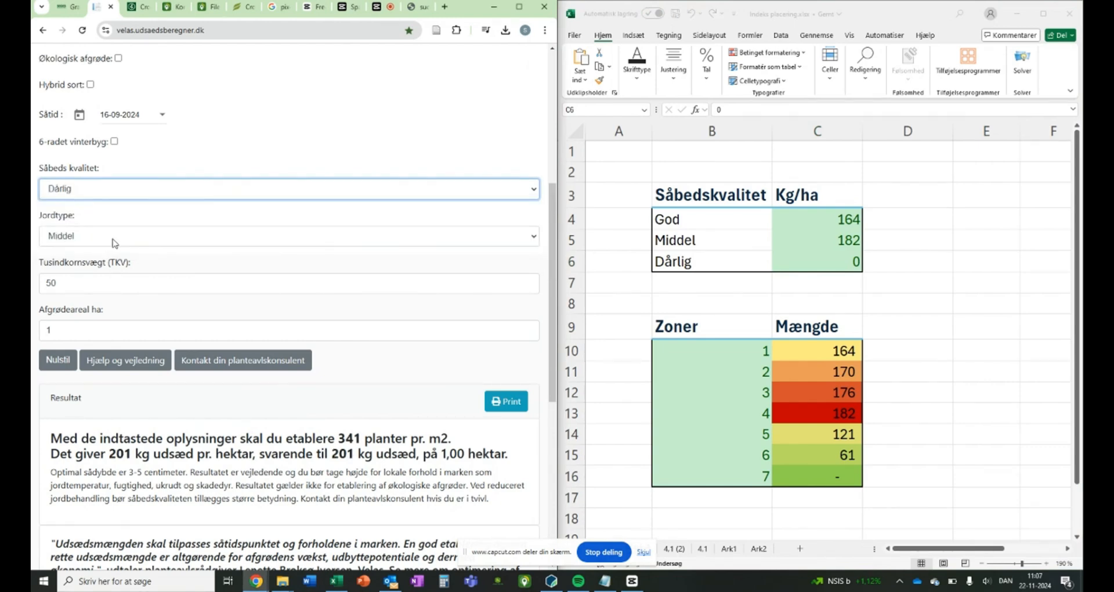
{"action": "left_click", "coordinate": [115, 243]}
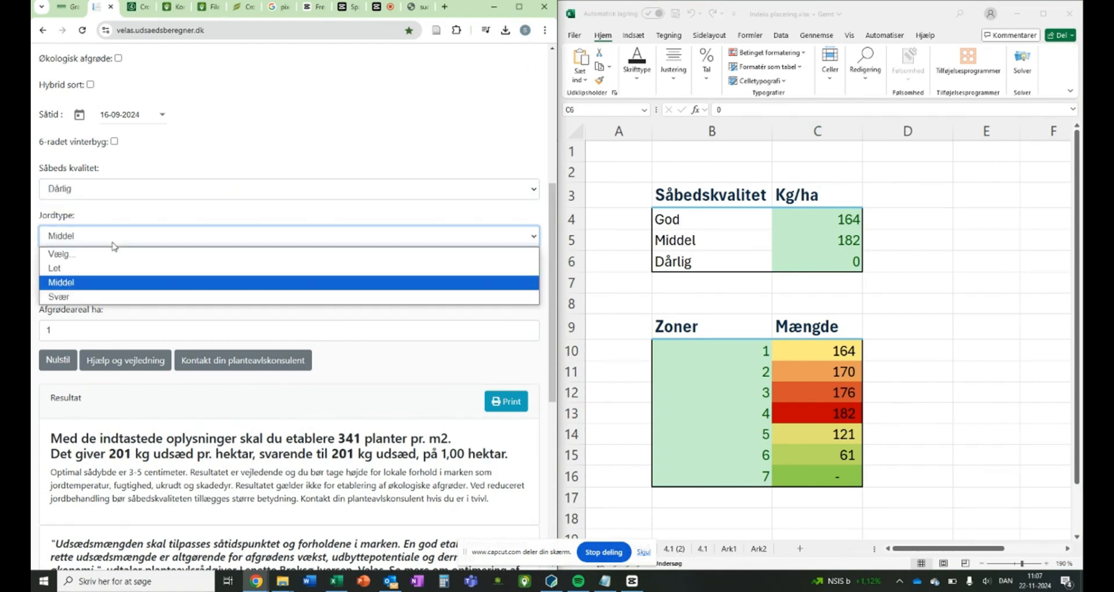
{"action": "left_click", "coordinate": [79, 301]}
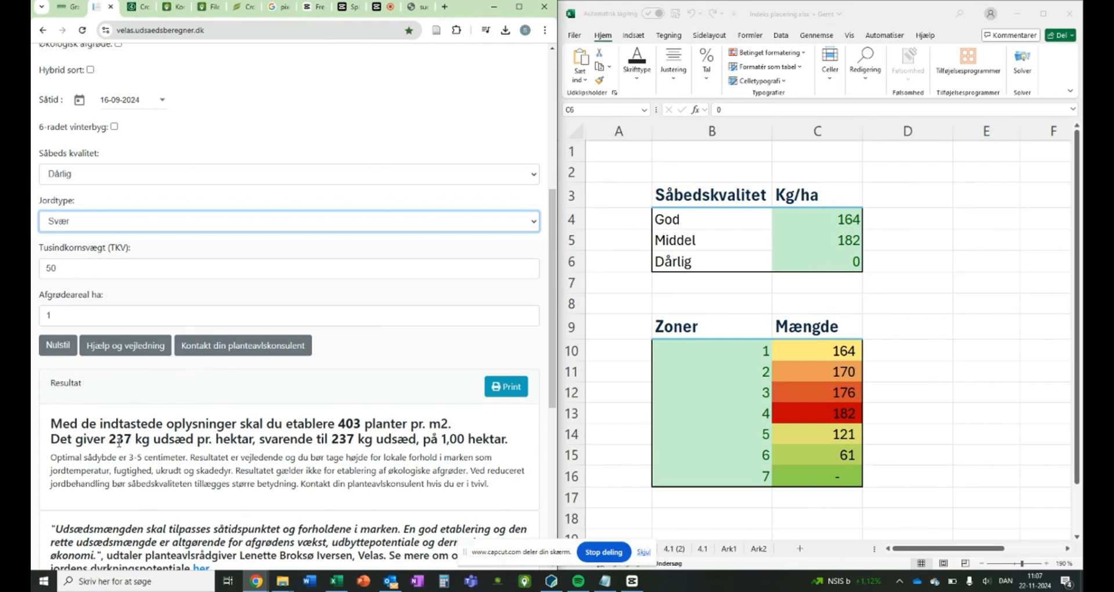
Step: Enter 237 kg/ha for the Dårlig seedbed quality in cell C6 of the Excel sheet
{"action": "left_click", "coordinate": [834, 261]}
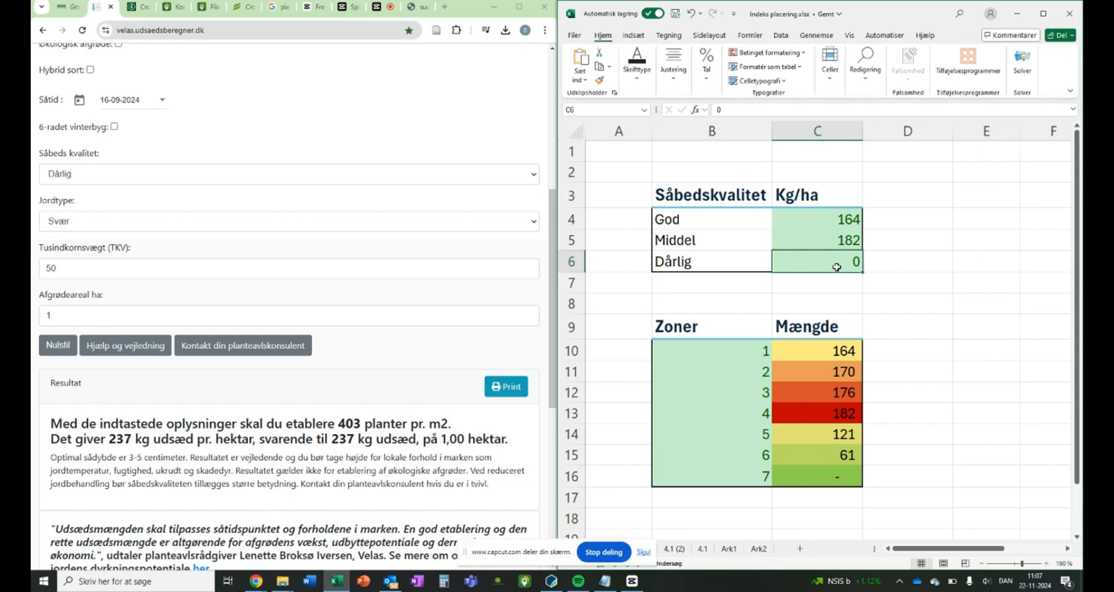
{"action": "type", "text": "237"}
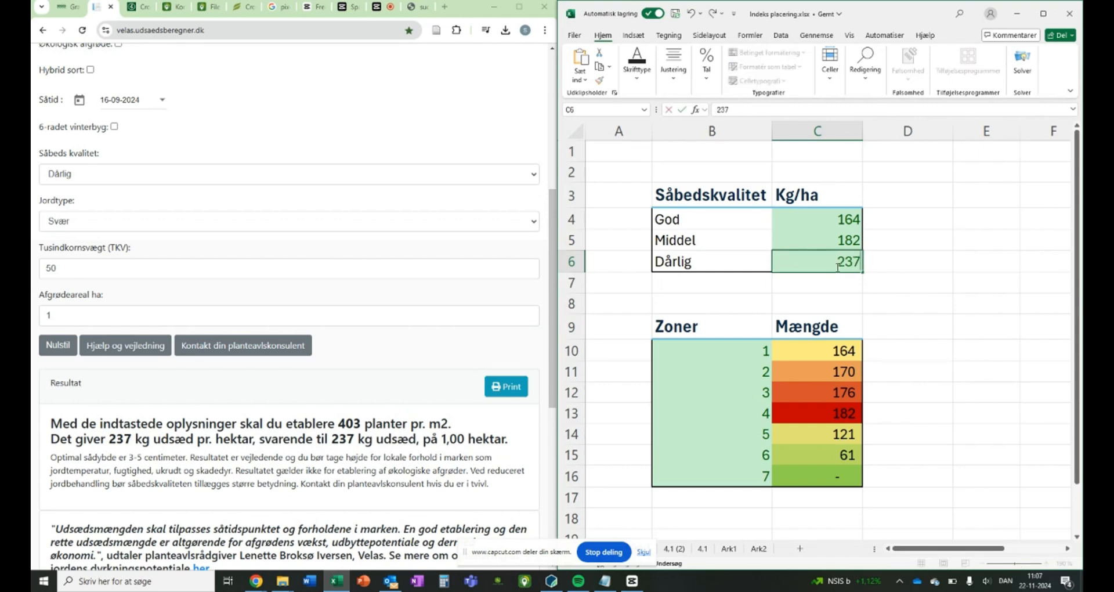
{"action": "key", "text": "Return"}
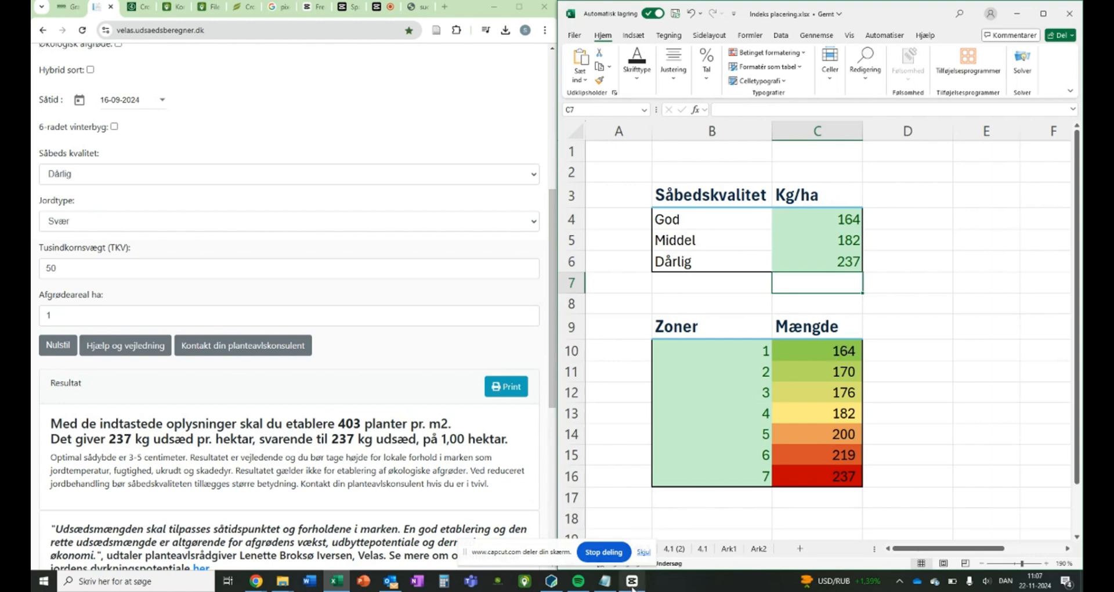
Step: Switch to Pix4Dfields and reduce its window so the prescription rates can be read beside the Excel zone table
{"action": "mouse_move", "coordinate": [633, 585]}
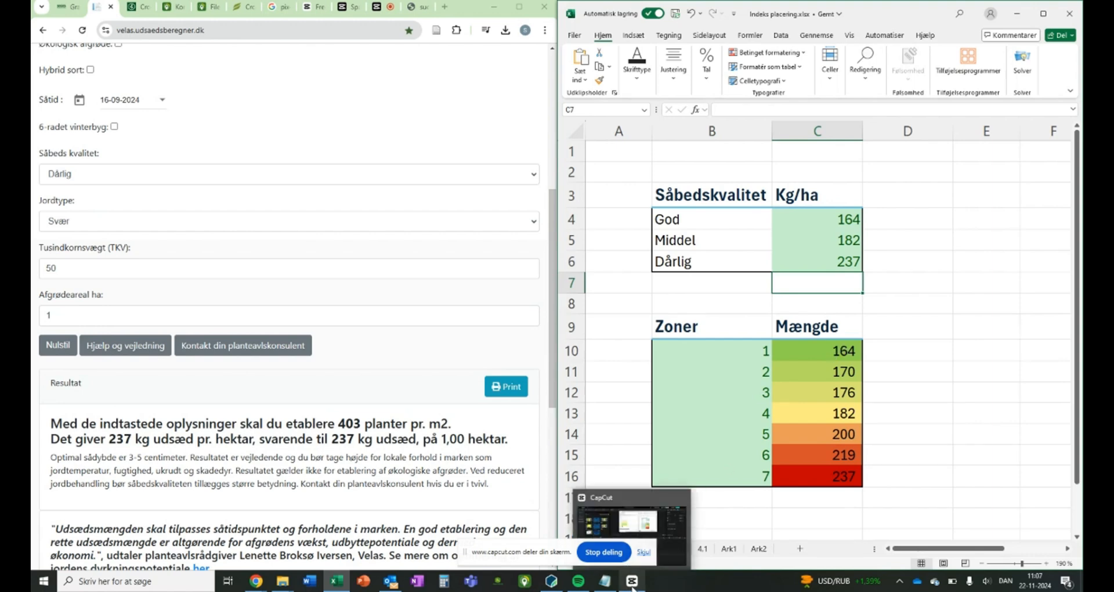
{"action": "left_click", "coordinate": [547, 586]}
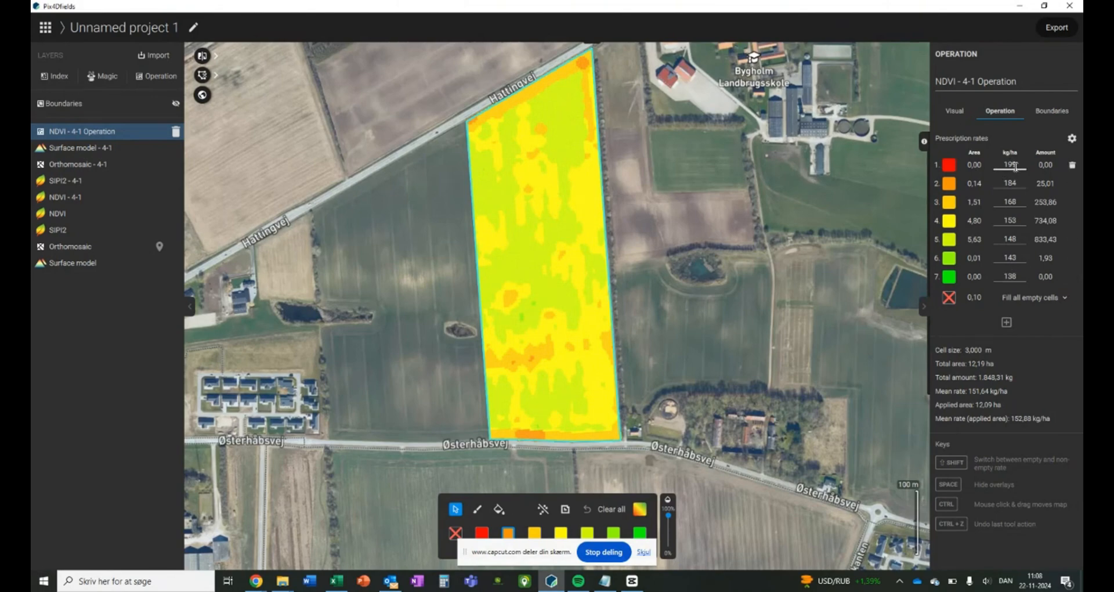
{"action": "key", "text": "super+Down"}
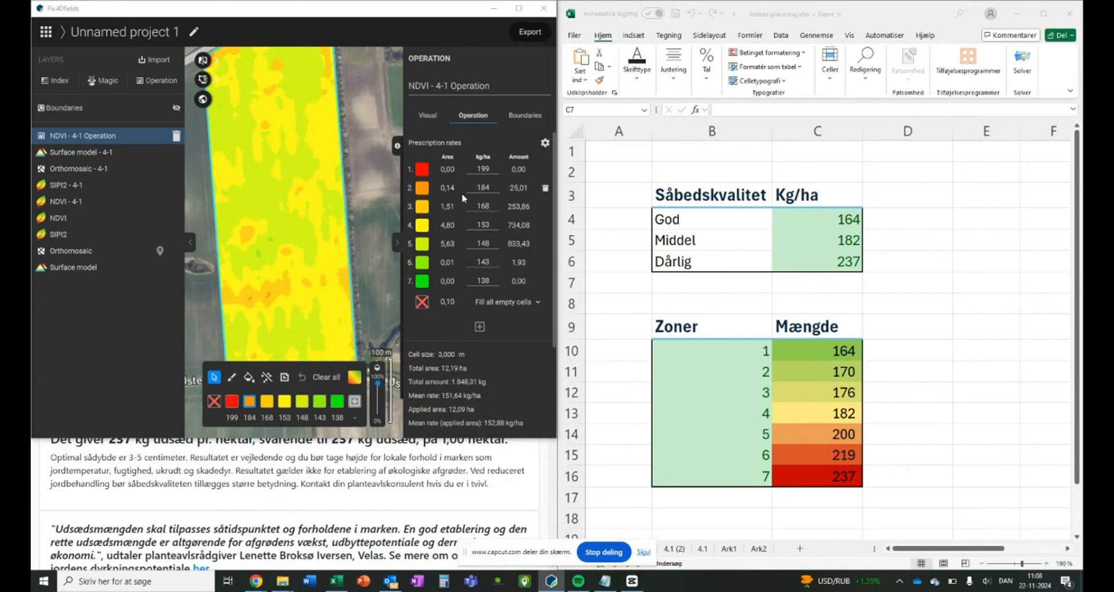
Step: Set the prescription rates of zones 1 to 4 in the NDVI - 4-1 Operation to 237, 219, 200 and 182 kg/ha
{"action": "double_click", "coordinate": [486, 169]}
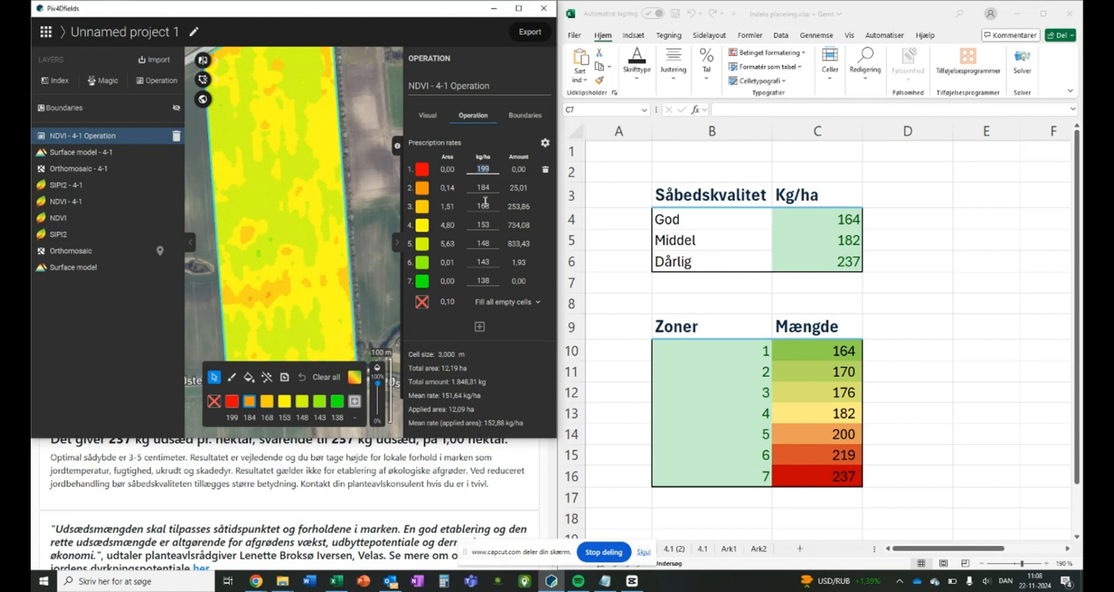
{"action": "type", "text": "237"}
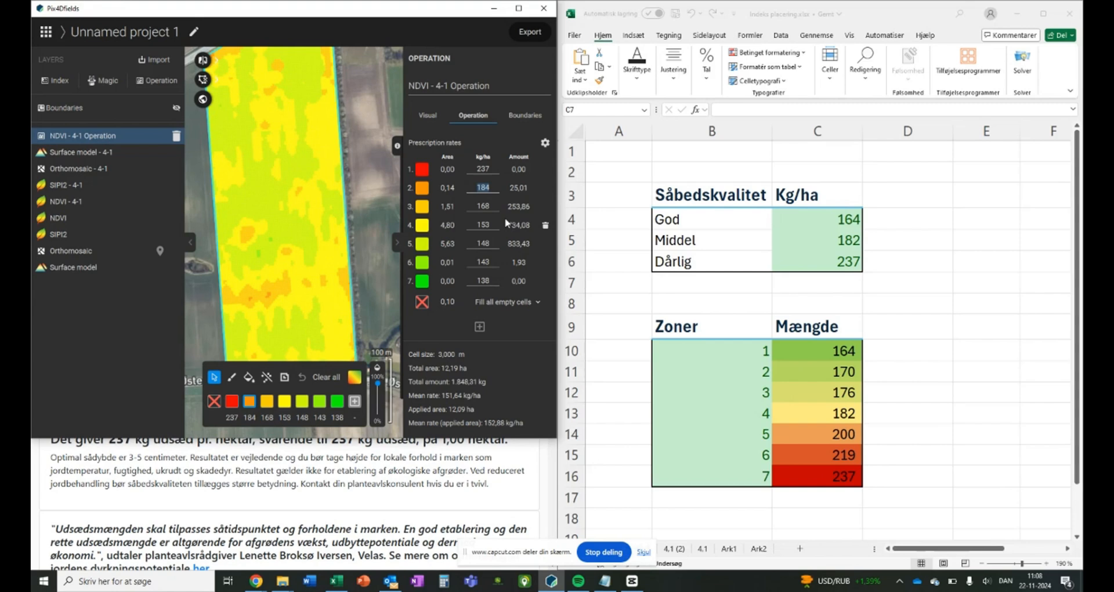
{"action": "type", "text": "219"}
{"action": "key", "text": "Tab"}
{"action": "type", "text": "200"}
{"action": "key", "text": "Tab"}
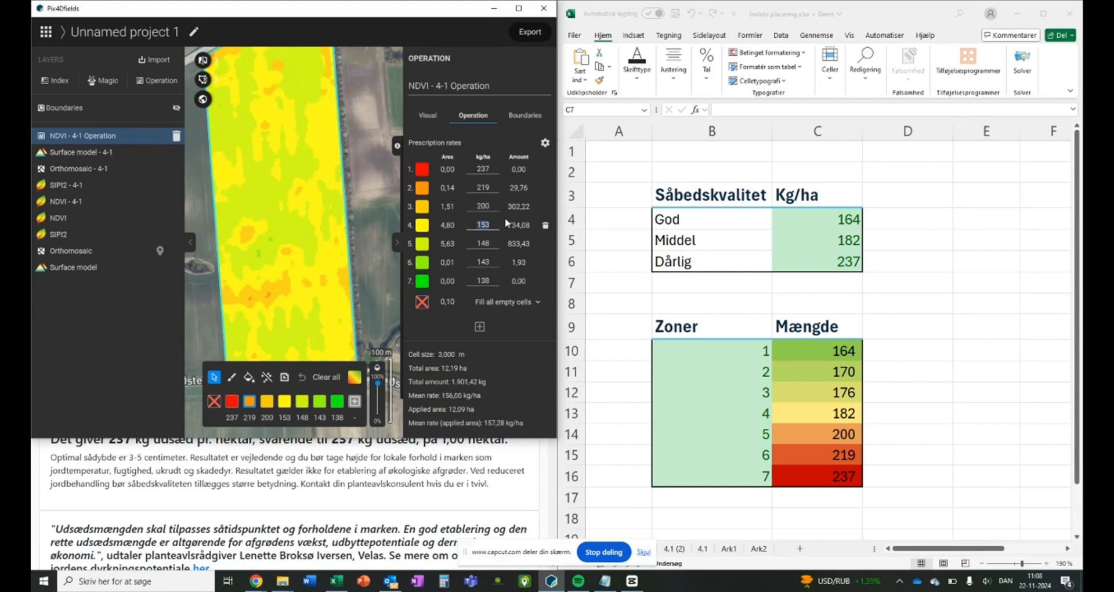
{"action": "type", "text": "182"}
{"action": "key", "text": "Tab"}
Step: Set the prescription rates of zones 5 to 7 to 176, 170 and 164 kg/ha
{"action": "type", "text": "1"}
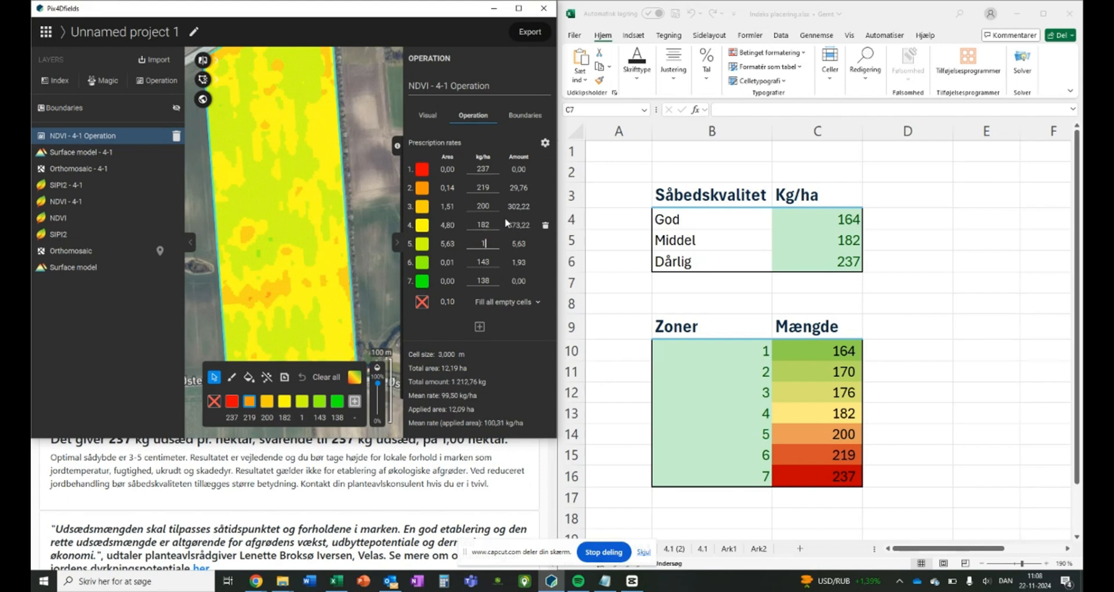
{"action": "type", "text": "76"}
{"action": "key", "text": "Tab"}
{"action": "type", "text": "170"}
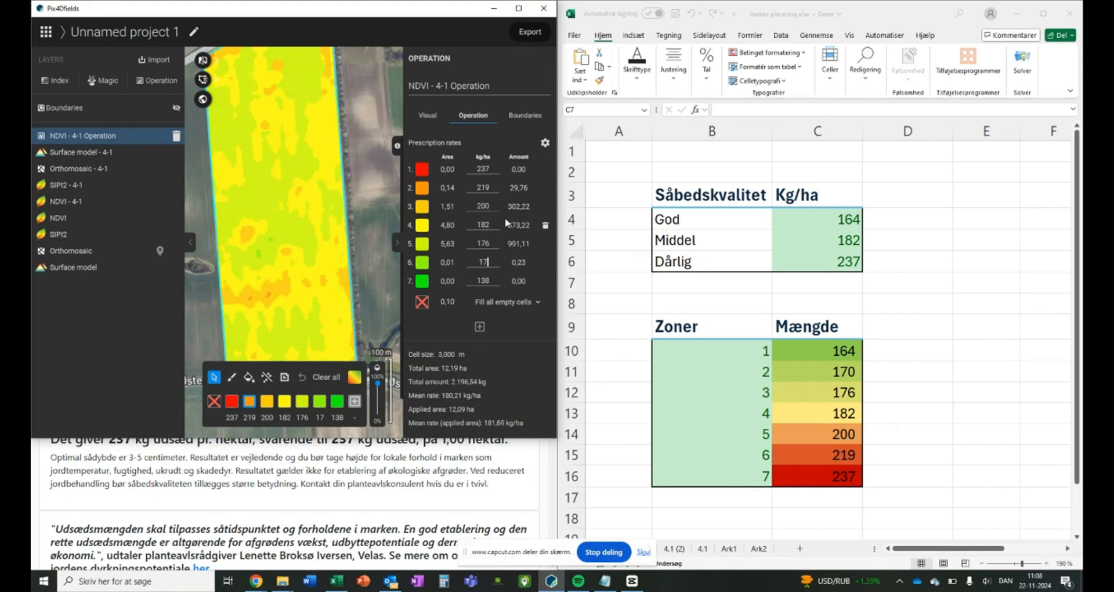
{"action": "key", "text": "Tab"}
{"action": "type", "text": "164"}
{"action": "key", "text": "Tab"}
{"action": "left_click_drag", "start_coordinate": [302, 250], "coordinate": [320, 218]}
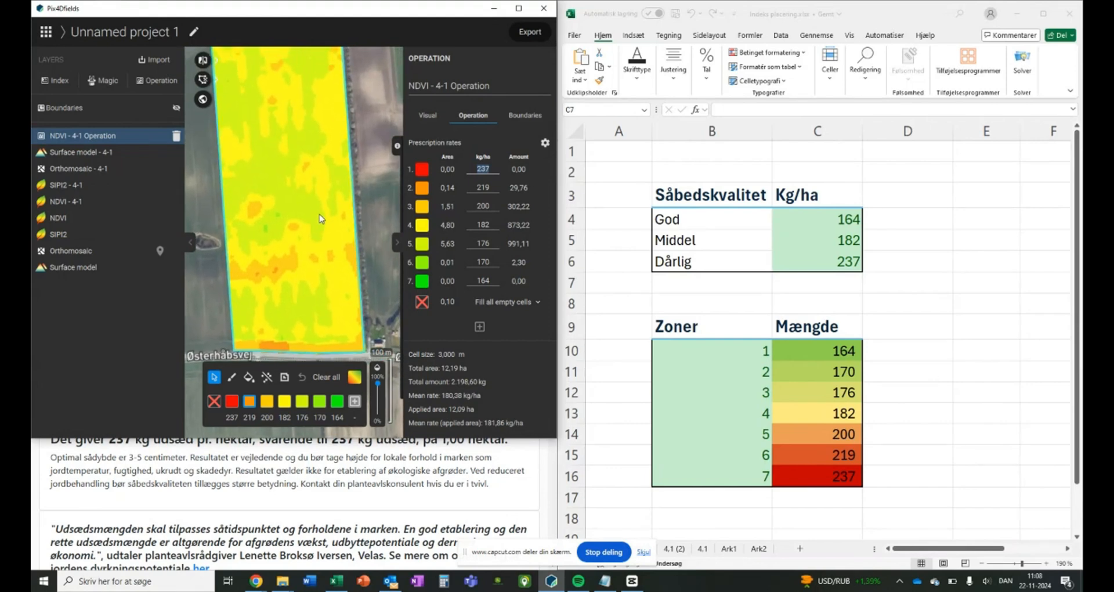